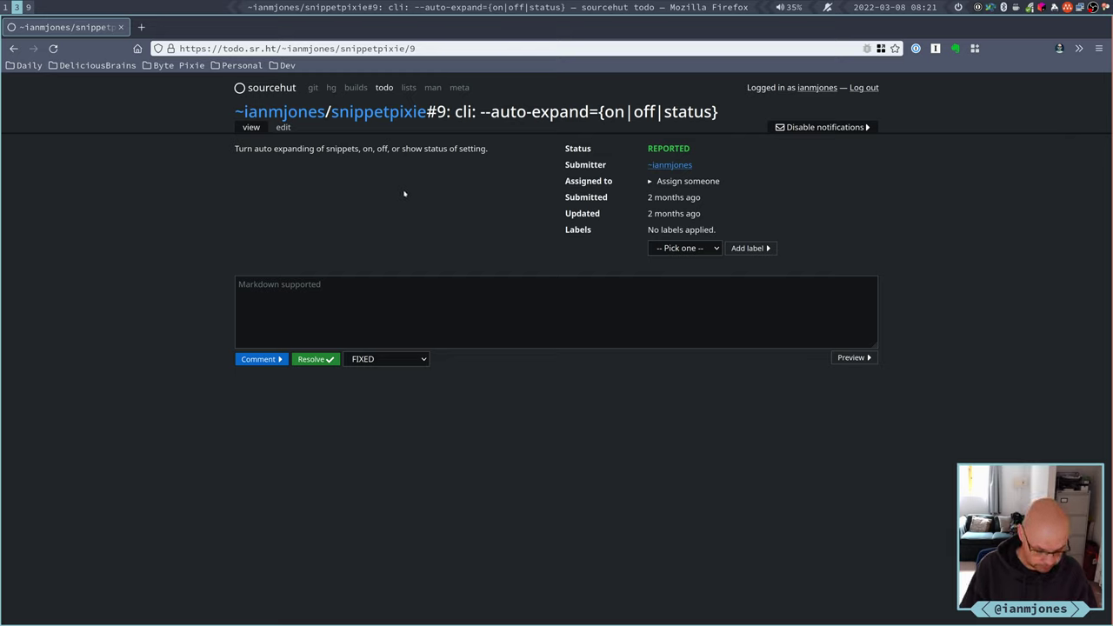
Open a blank LibreOffice Writer document on workspace 4 and dismiss the donation notice.
{"action": "key", "text": "super+4"}
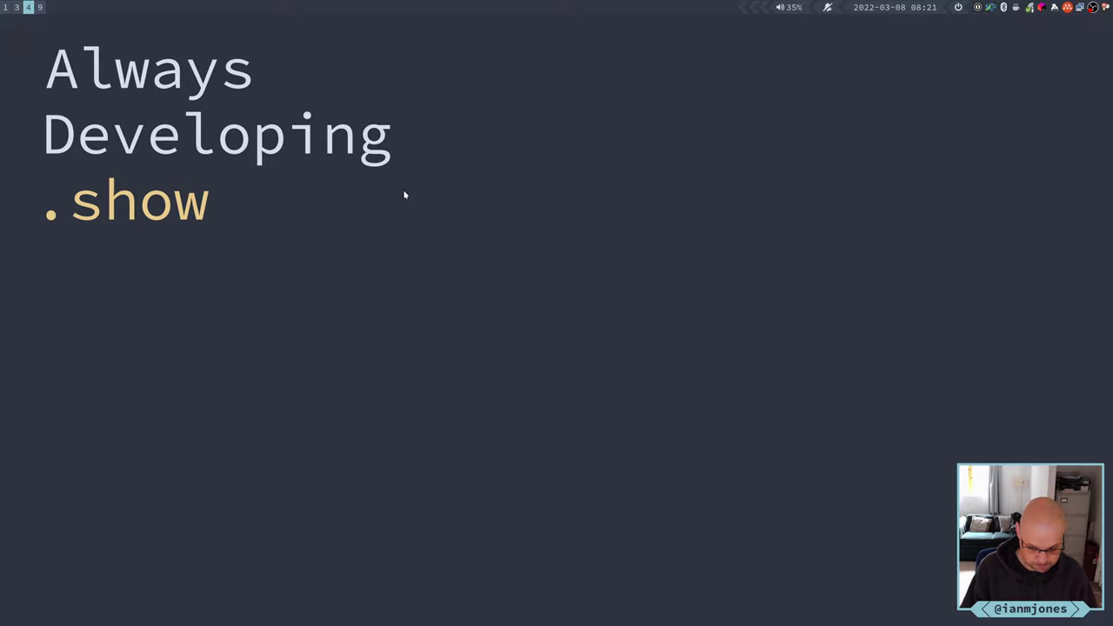
{"action": "key", "text": "super+space"}
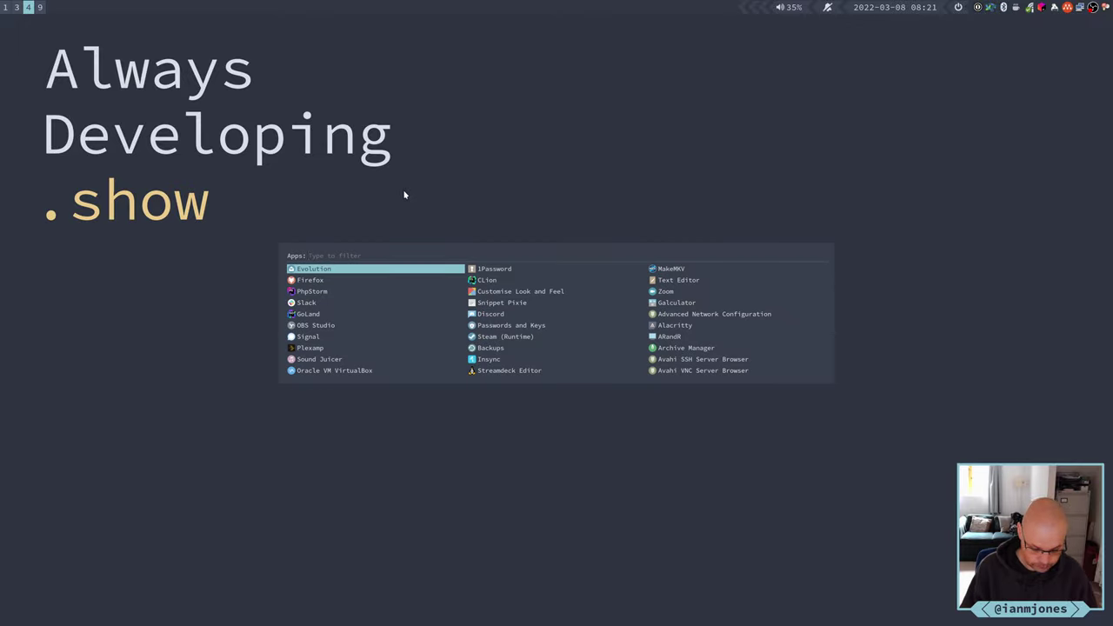
{"action": "type", "text": "writ"}
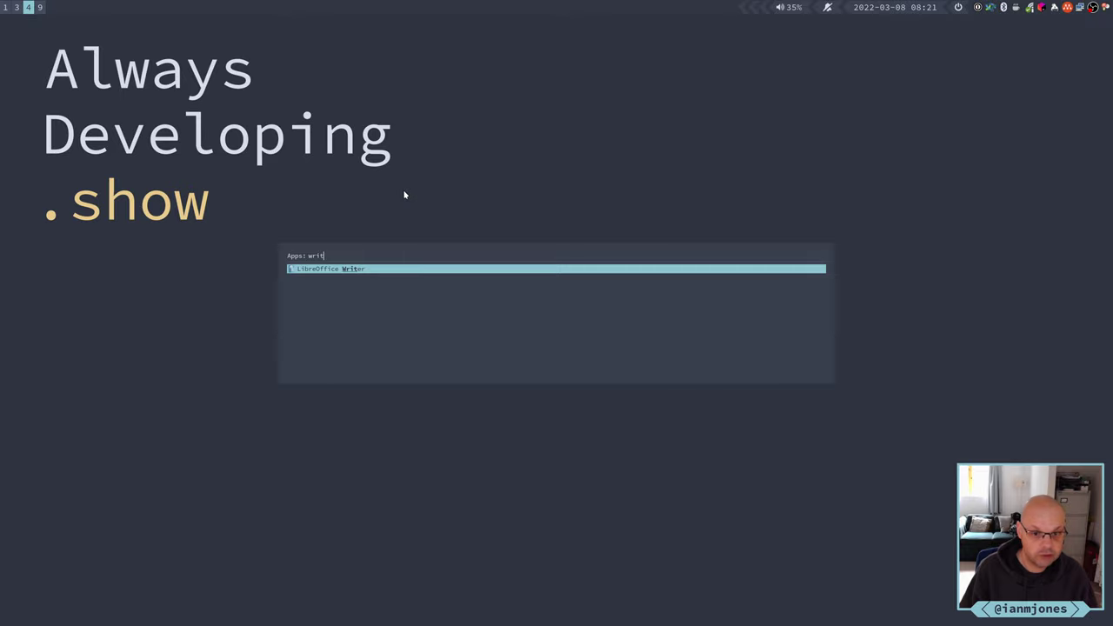
{"action": "key", "text": "Return"}
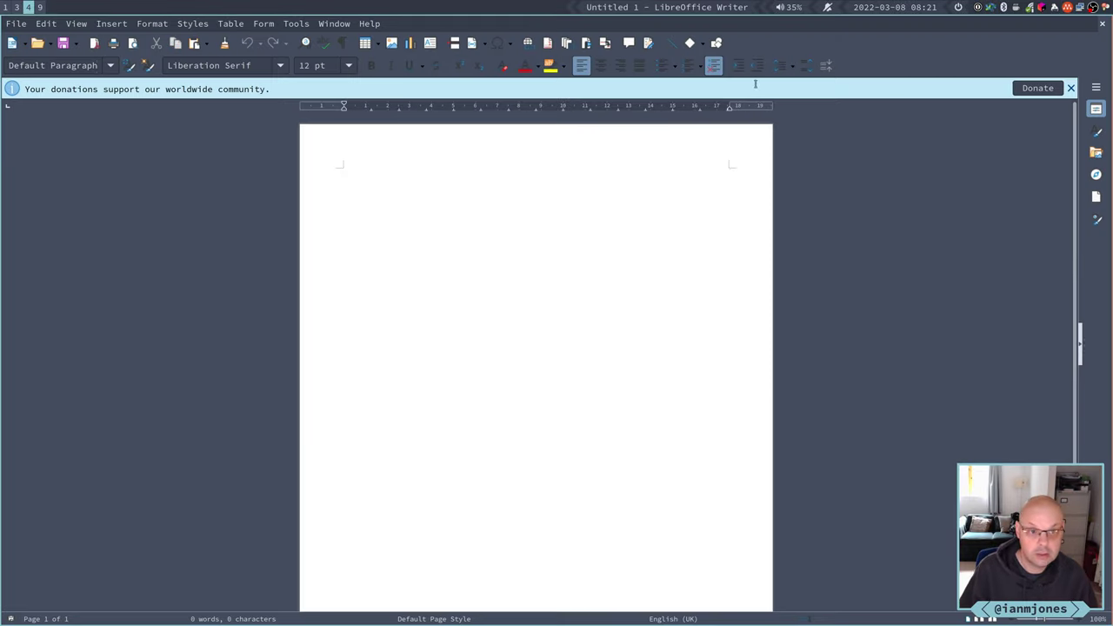
{"action": "left_click", "coordinate": [1070, 88]}
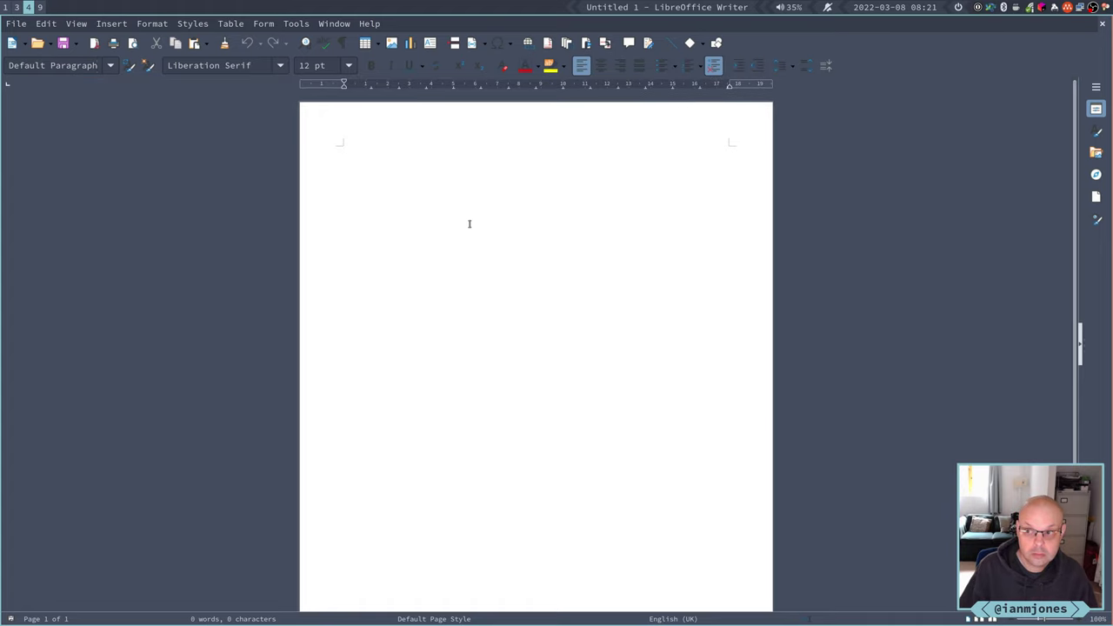
Expand the snippet abbreviations sp` and spu` on separate lines of the document and clear all the text.
{"action": "type", "text": "sp"}
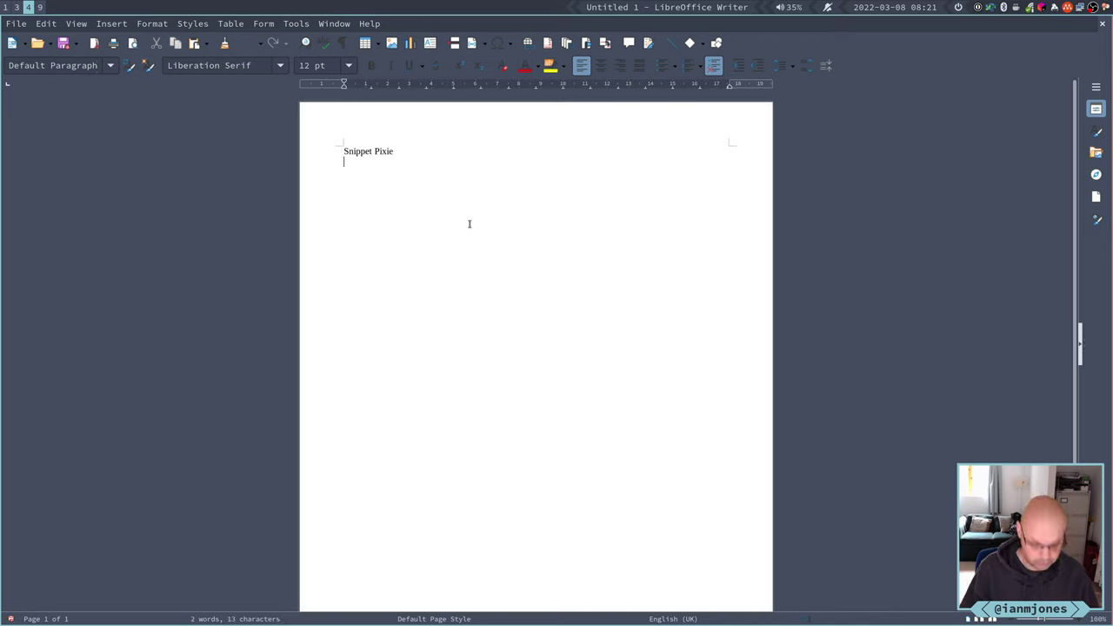
{"action": "key", "text": "Return"}
{"action": "type", "text": "spu"}
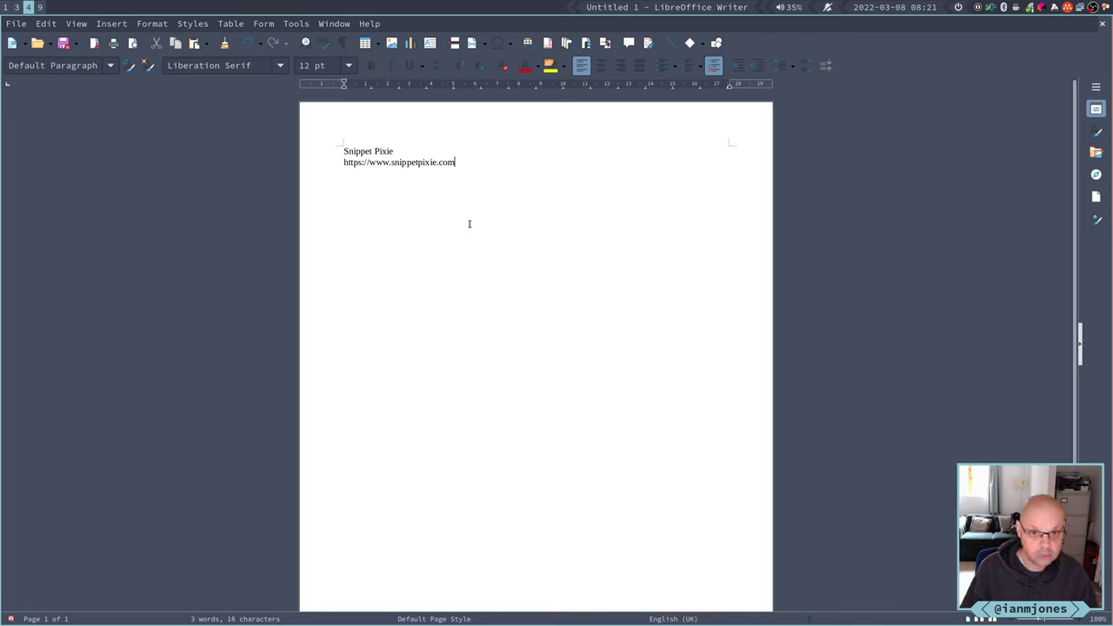
{"action": "key", "text": "Return"}
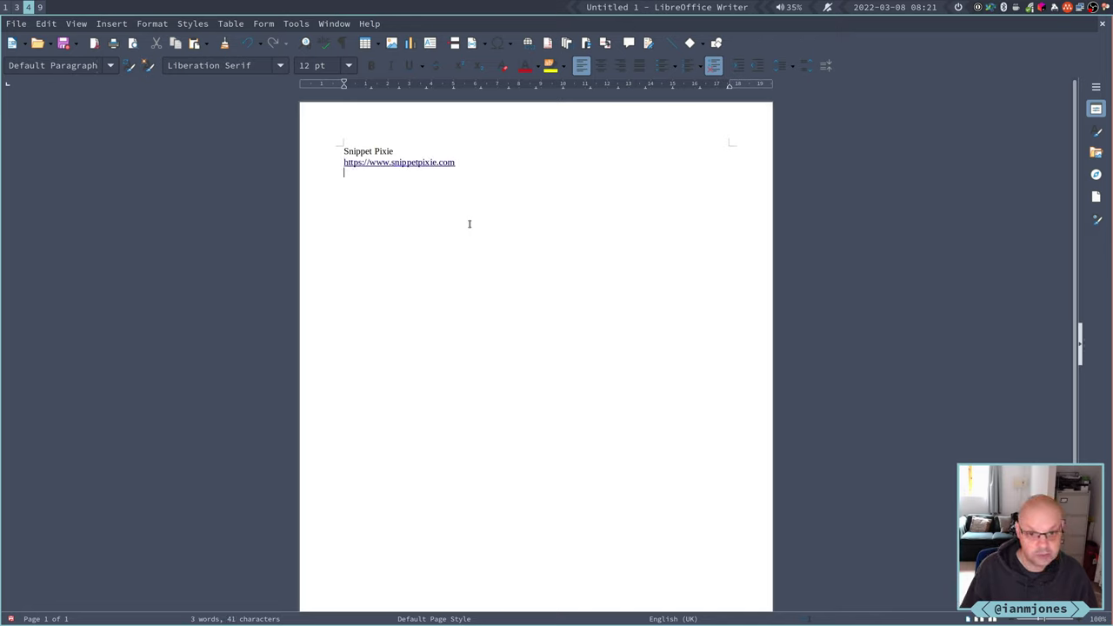
{"action": "key", "text": "Return"}
{"action": "key", "text": "ctrl+a"}
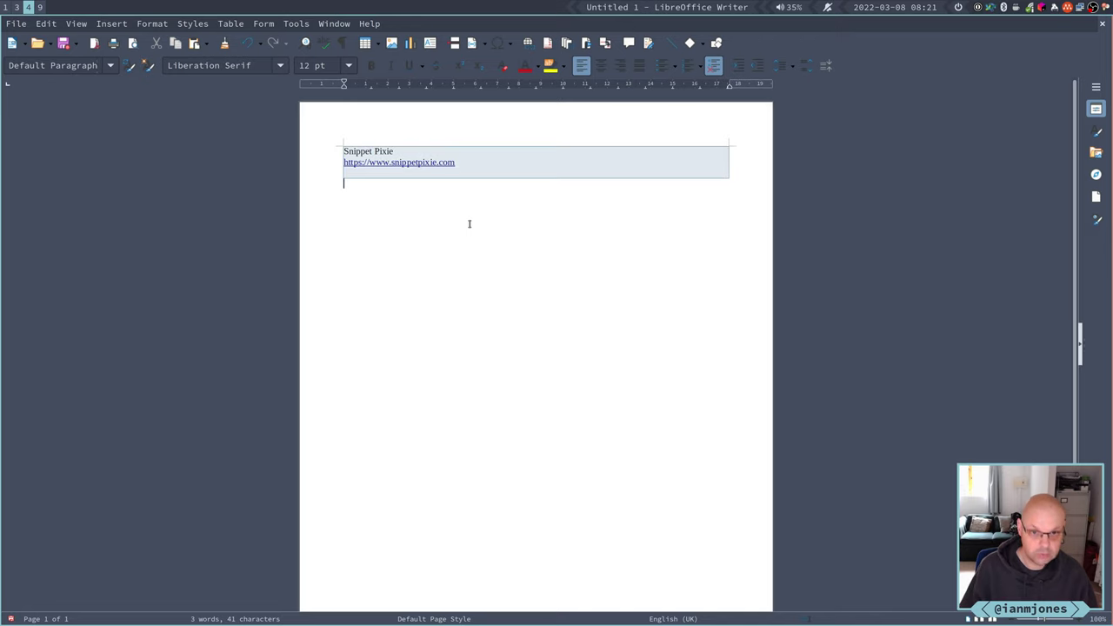
{"action": "key", "text": "BackSpace"}
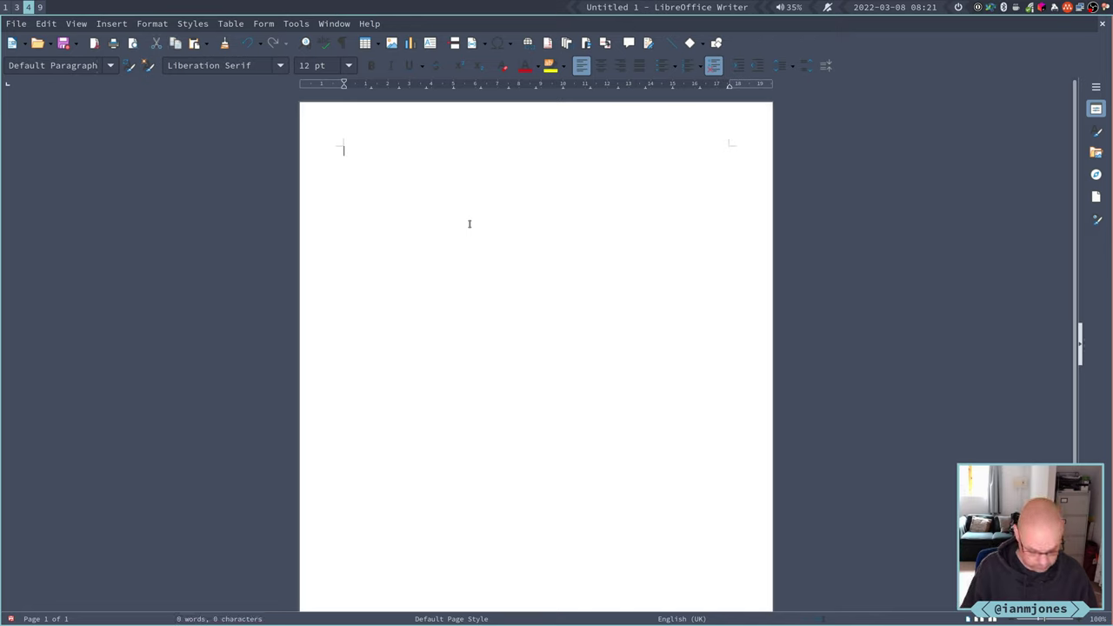
Launch Snippet Pixie, tile it beside the Writer document and show the cp` snippet.
{"action": "key", "text": "super+d"}
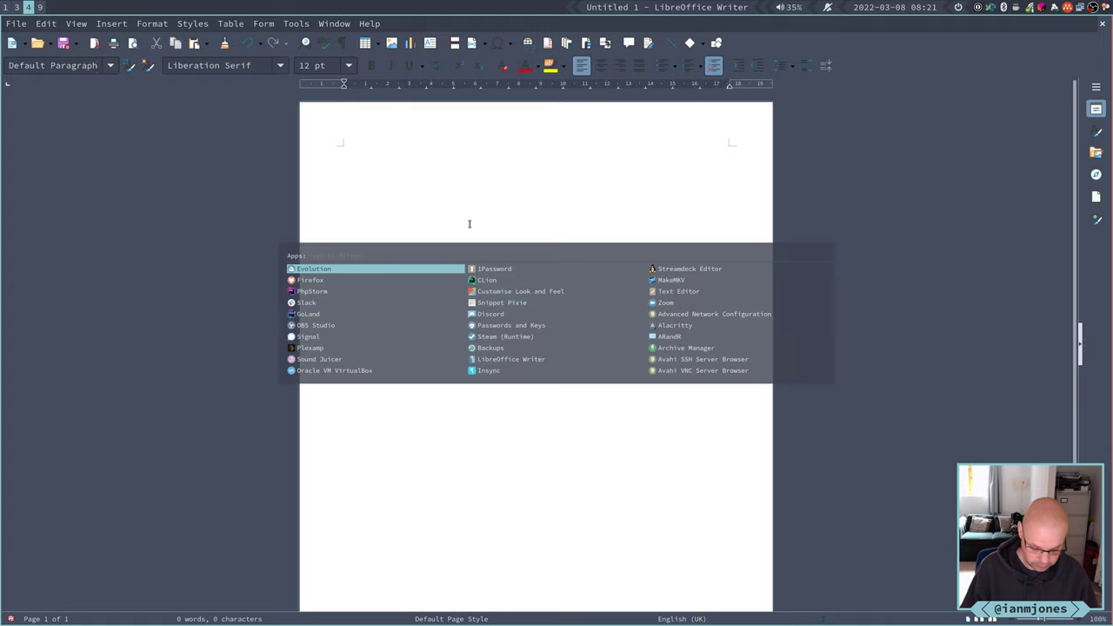
{"action": "type", "text": "sn"}
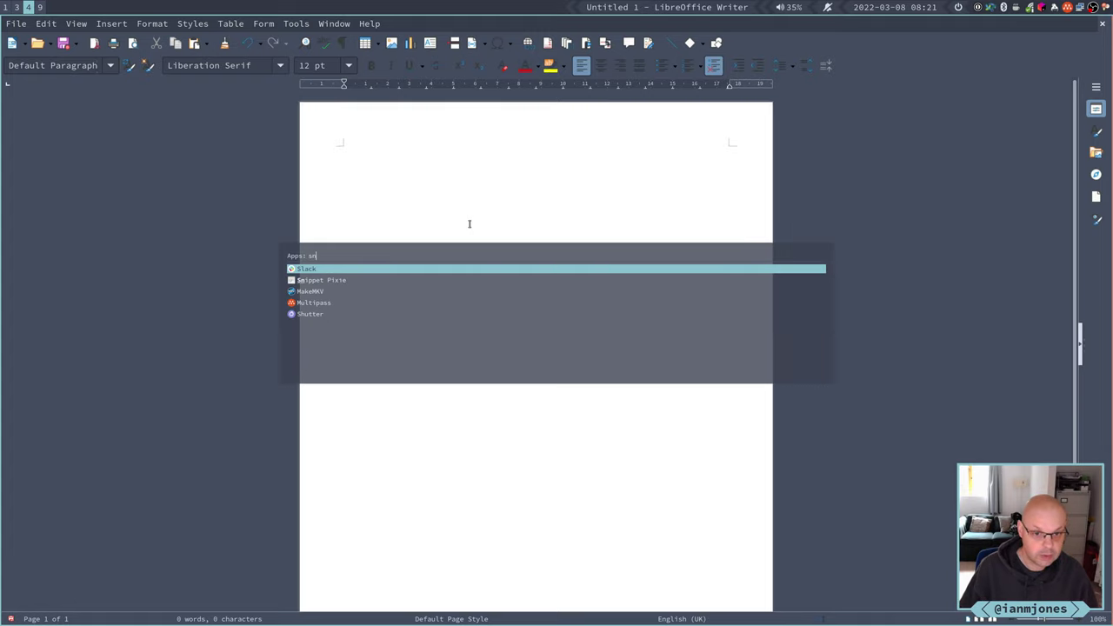
{"action": "key", "text": "Down"}
{"action": "key", "text": "Return"}
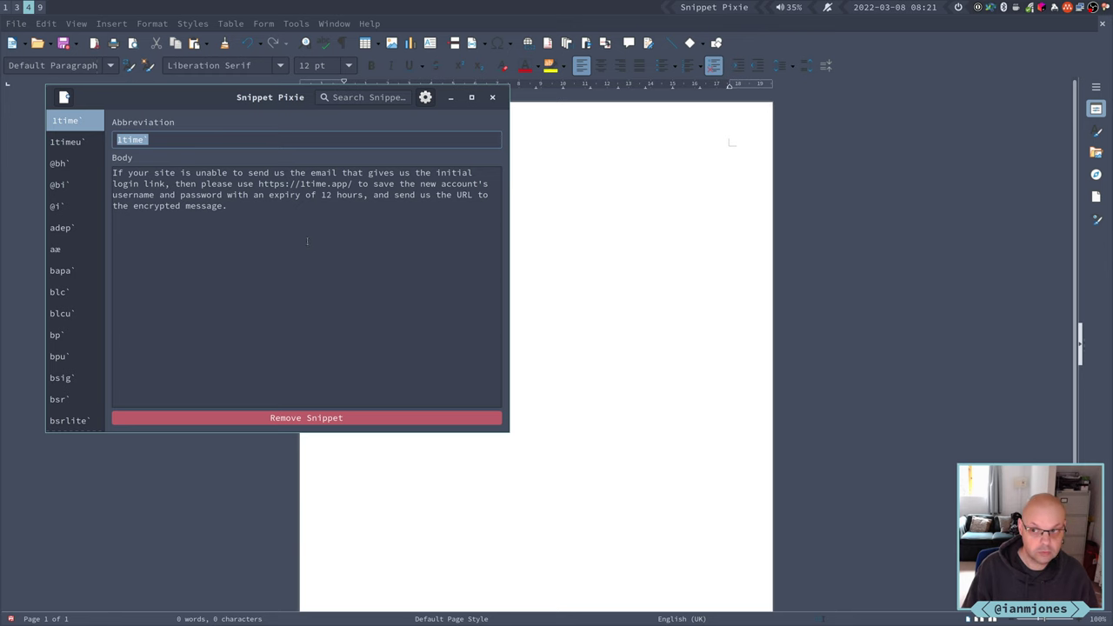
{"action": "key", "text": "super+shift+space"}
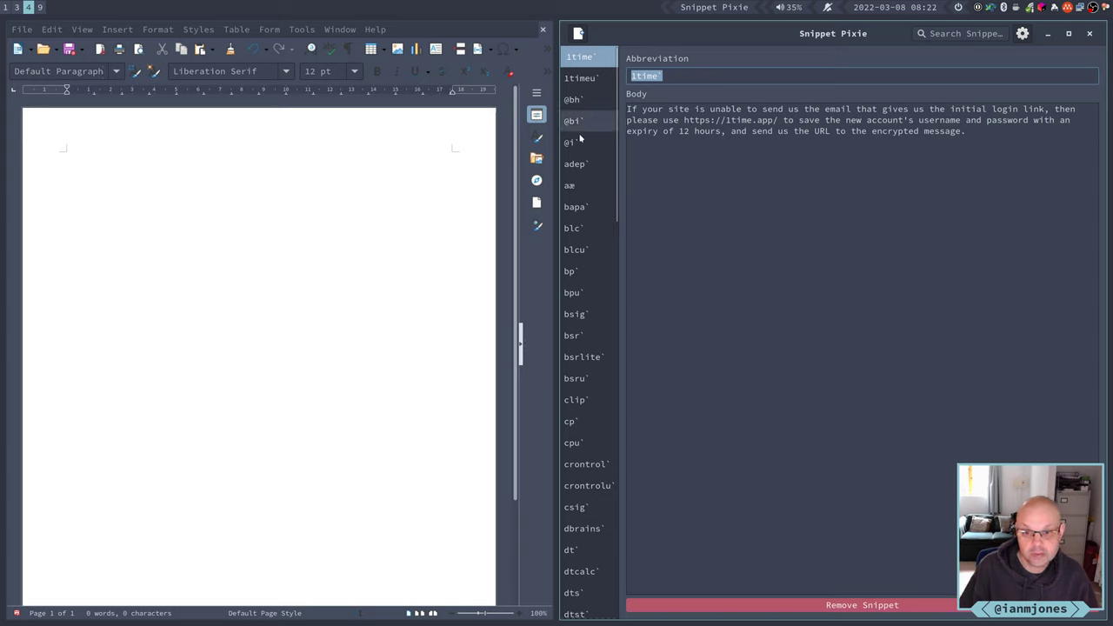
{"action": "left_click", "coordinate": [583, 422]}
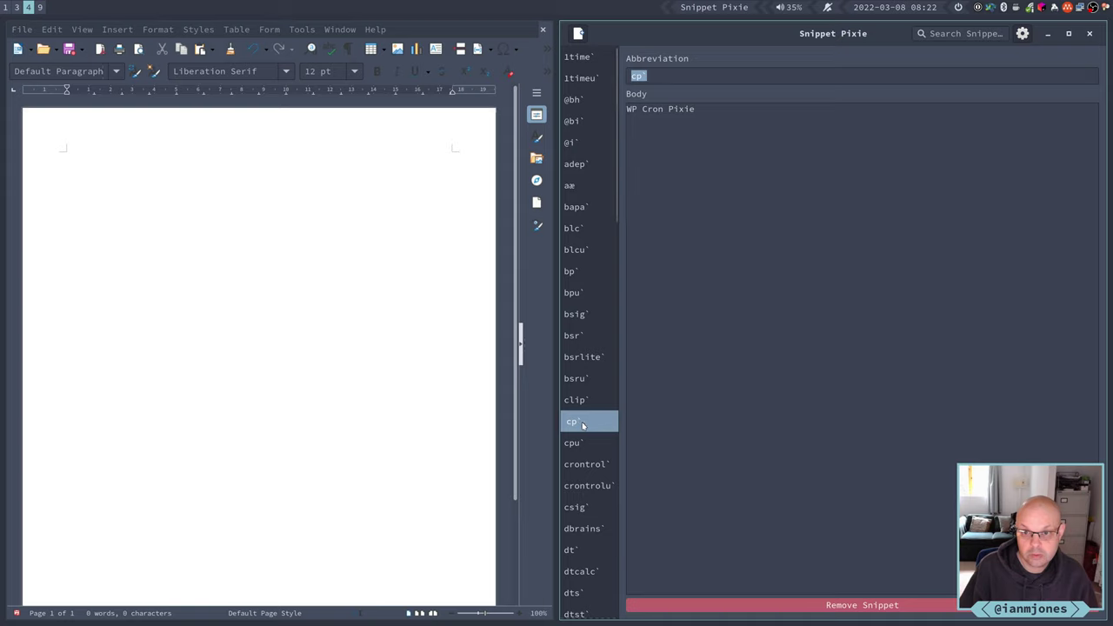
Try the cp` abbreviation in the Writer document, and enter and erase the text "Hi!".
{"action": "left_click", "coordinate": [474, 304]}
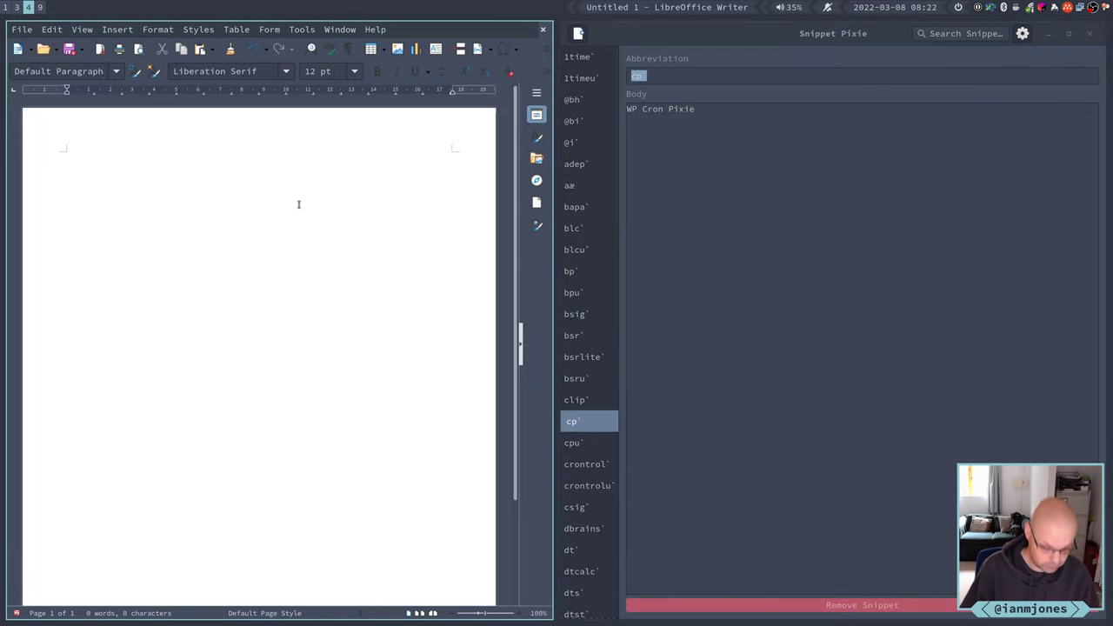
{"action": "type", "text": "cp`"}
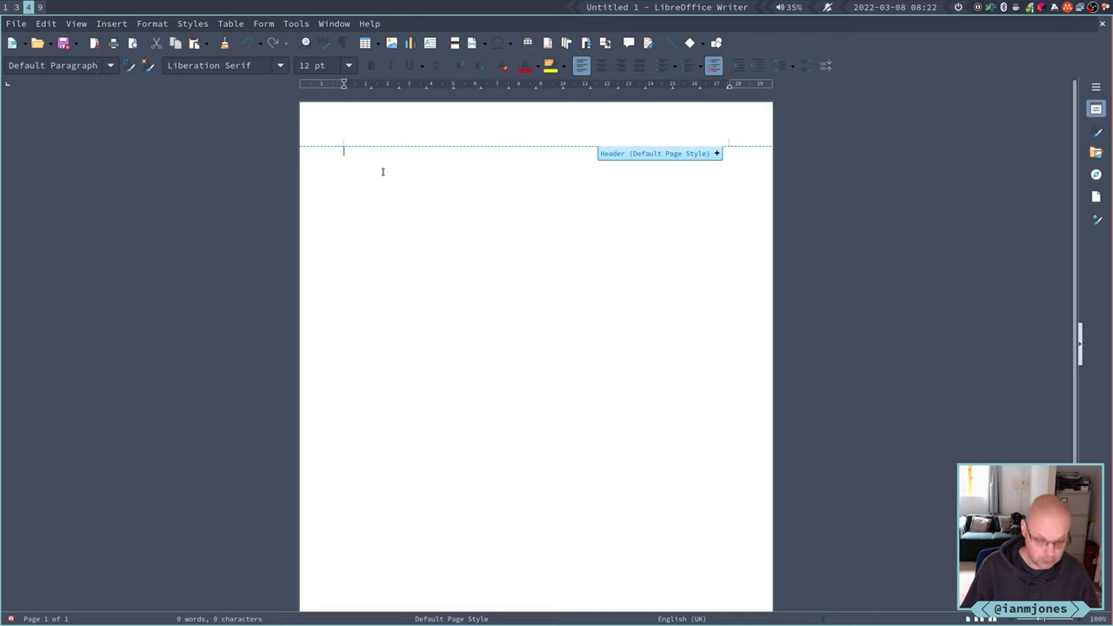
{"action": "type", "text": "Hi!"}
{"action": "key", "text": "BackSpace"}
{"action": "key", "text": "BackSpace"}
{"action": "key", "text": "BackSpace"}
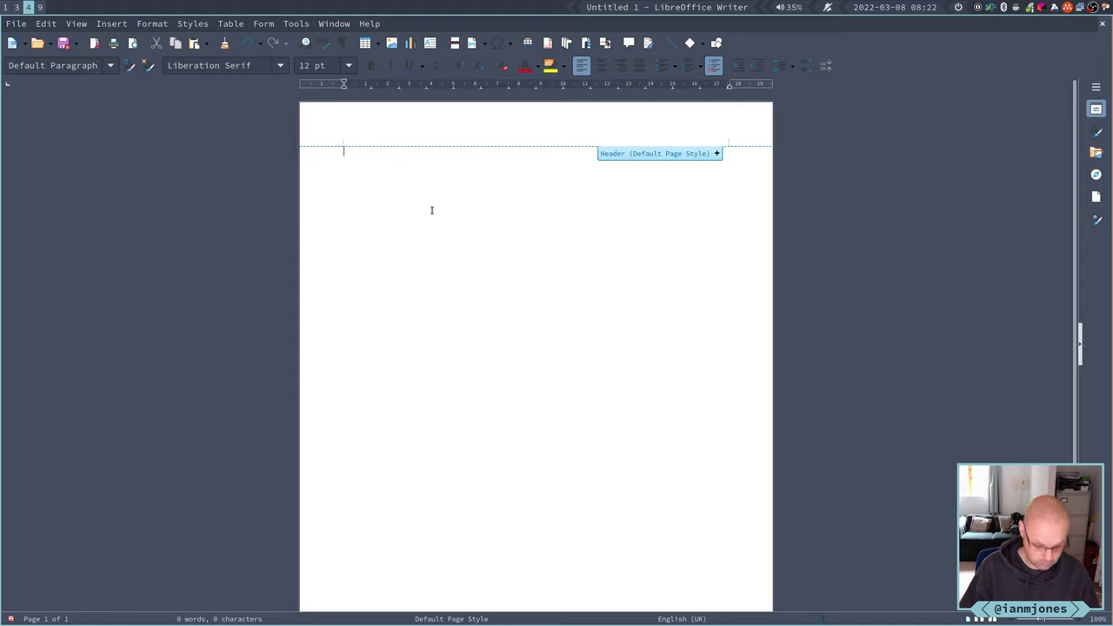
Reopen the Snippet Pixie window beside the Writer document.
{"action": "key", "text": "super"}
{"action": "type", "text": "sn"}
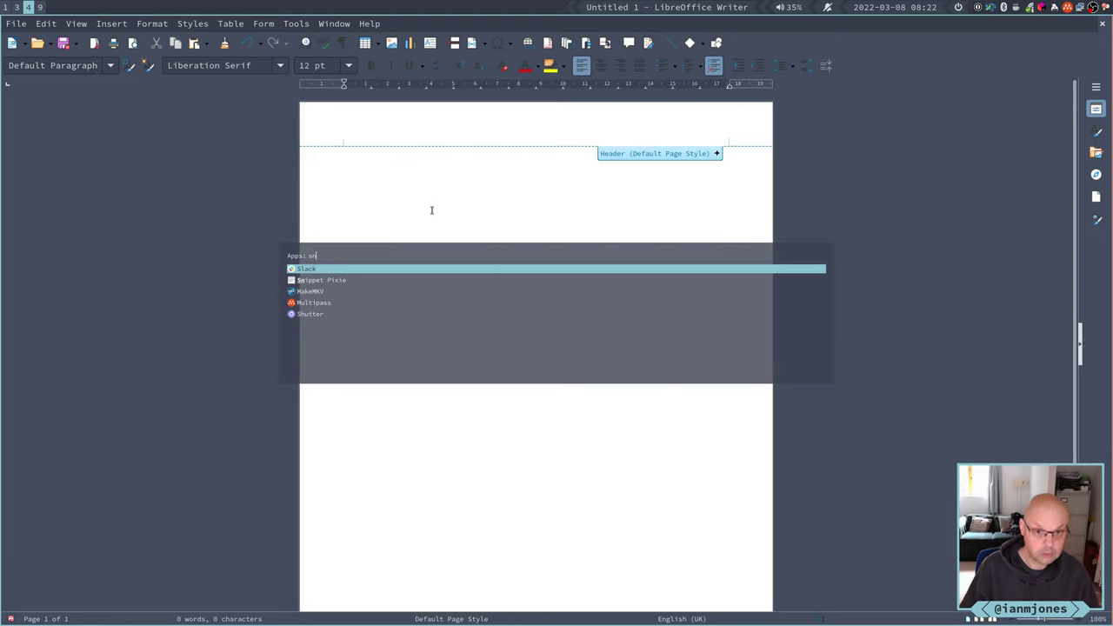
{"action": "key", "text": "Down"}
{"action": "key", "text": "Return"}
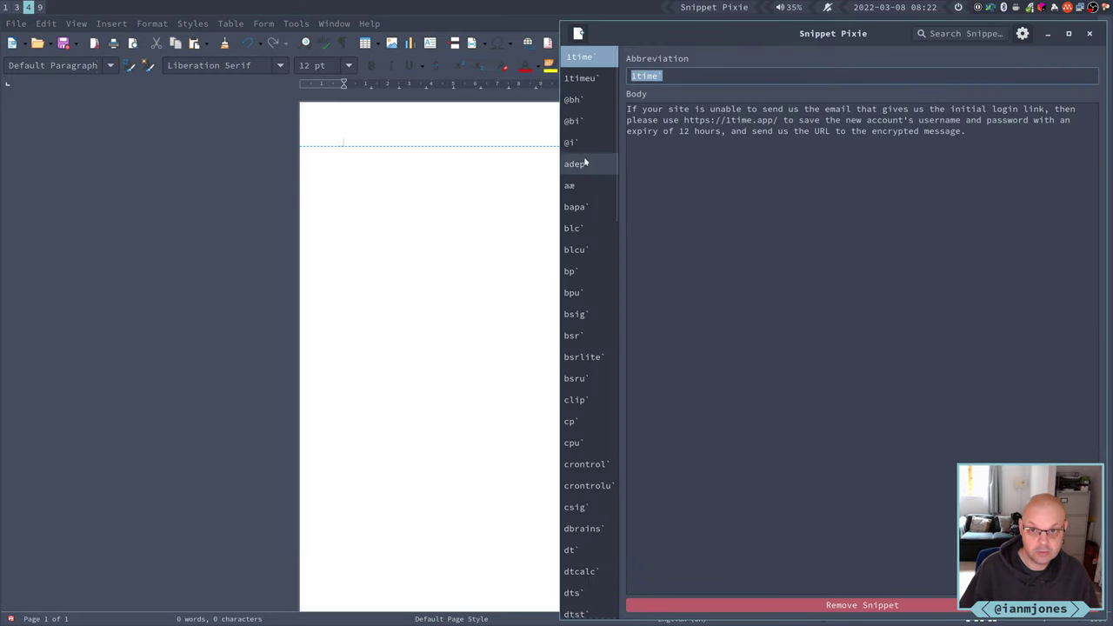
{"action": "left_click", "coordinate": [417, 173]}
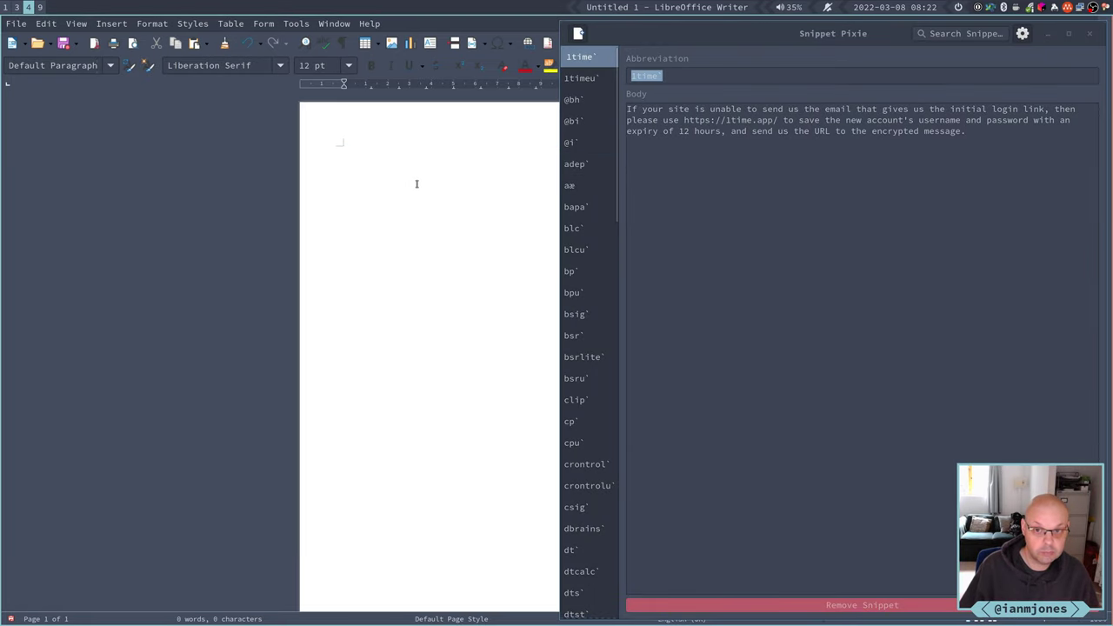
{"action": "left_click", "coordinate": [644, 188]}
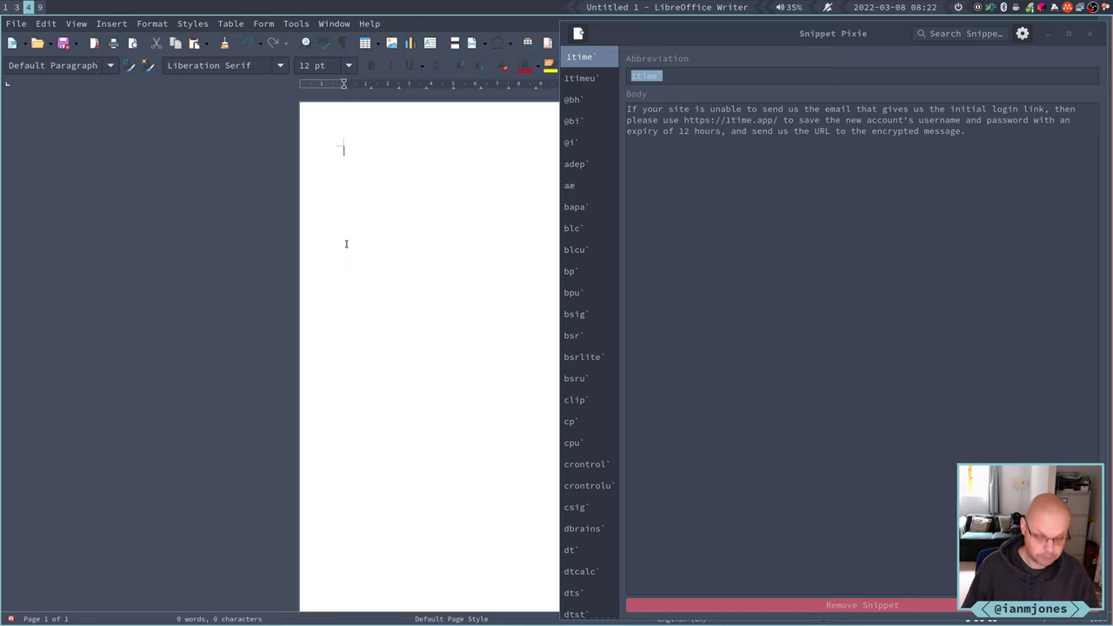
{"action": "left_click", "coordinate": [346, 244]}
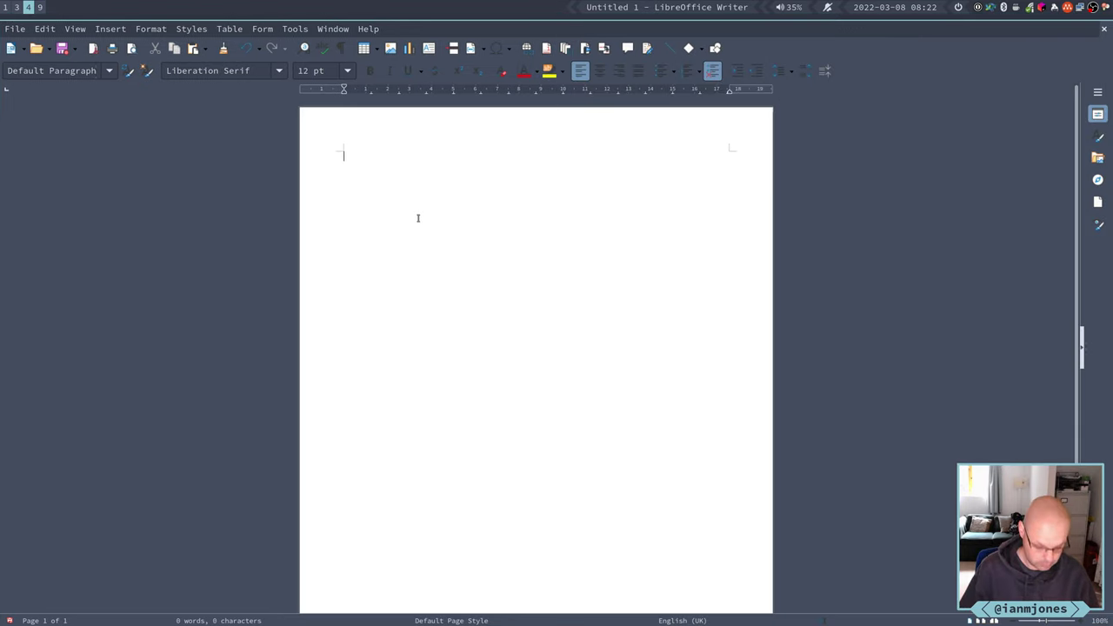
{"action": "key", "text": "alt+Tab"}
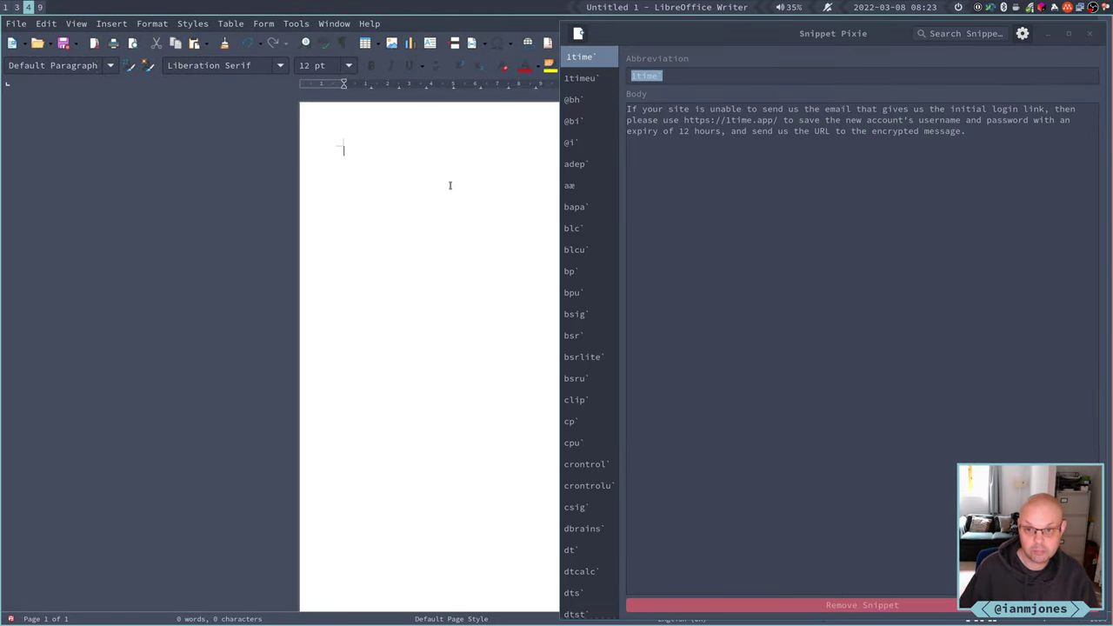
{"action": "left_click", "coordinate": [703, 203]}
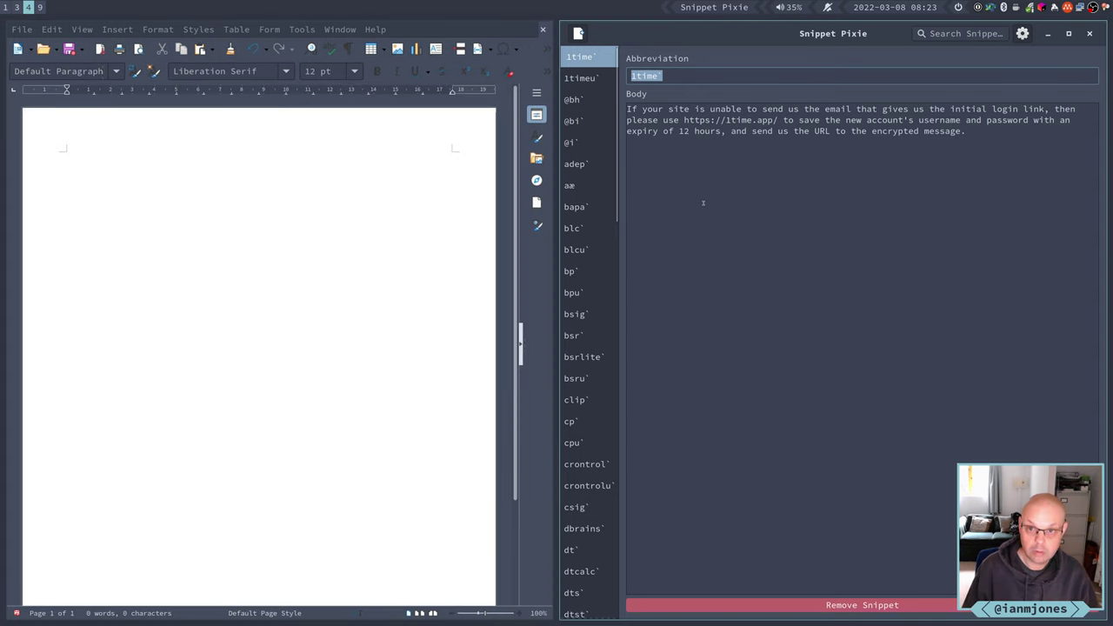
{"action": "left_click", "coordinate": [291, 179]}
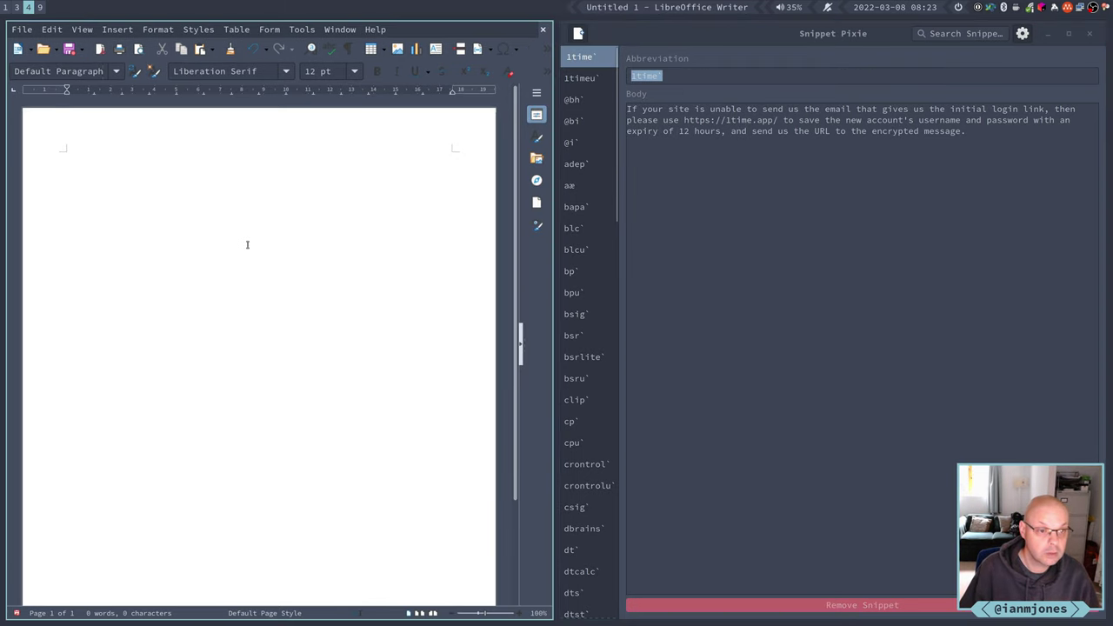
Look through the list of snippet abbreviations in Snippet Pixie down to the thiswk` entry and back to the start.
{"action": "left_click", "coordinate": [633, 229]}
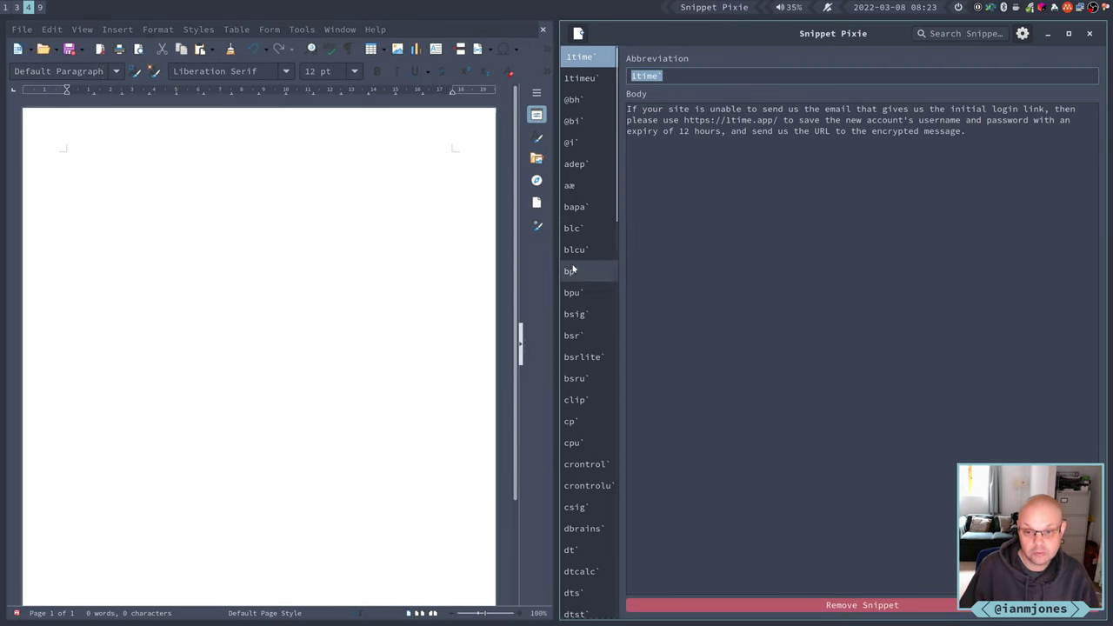
{"action": "scroll", "coordinate": [574, 271], "scroll_direction": "down", "scroll_amount": 5}
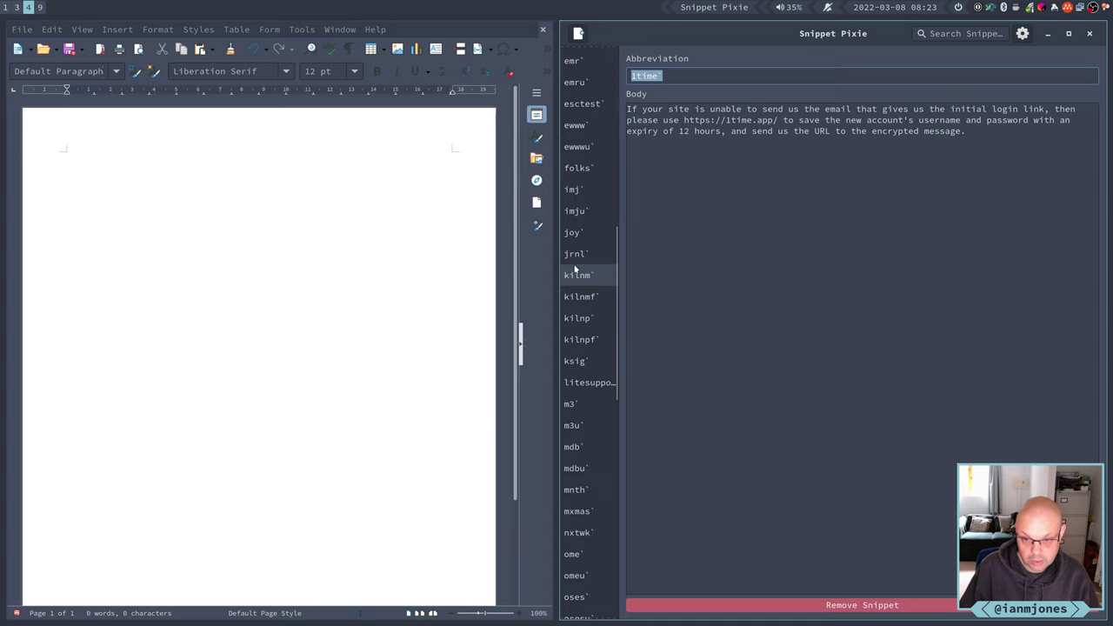
{"action": "scroll", "coordinate": [588, 338], "scroll_direction": "down", "scroll_amount": 4}
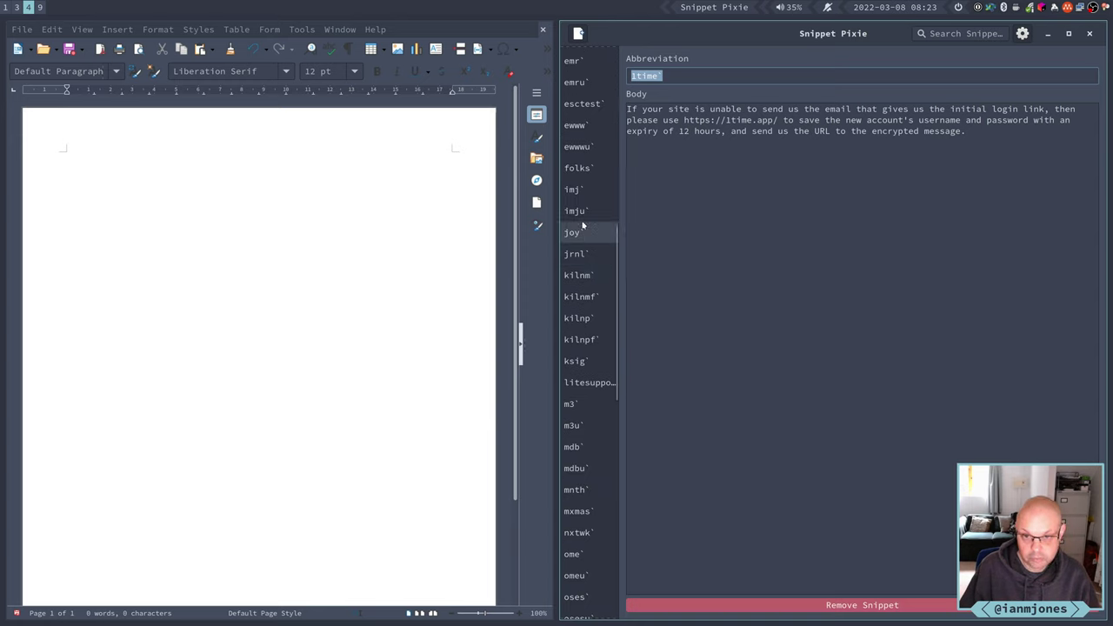
{"action": "scroll", "coordinate": [583, 226], "scroll_direction": "down", "scroll_amount": 3}
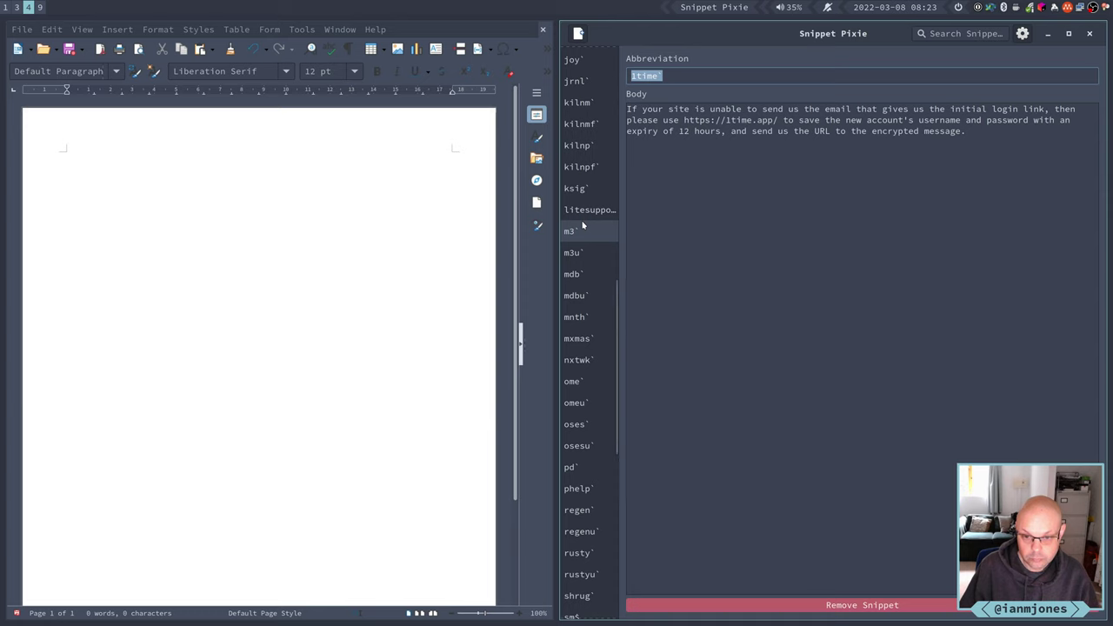
{"action": "scroll", "coordinate": [583, 226], "scroll_direction": "down", "scroll_amount": 5}
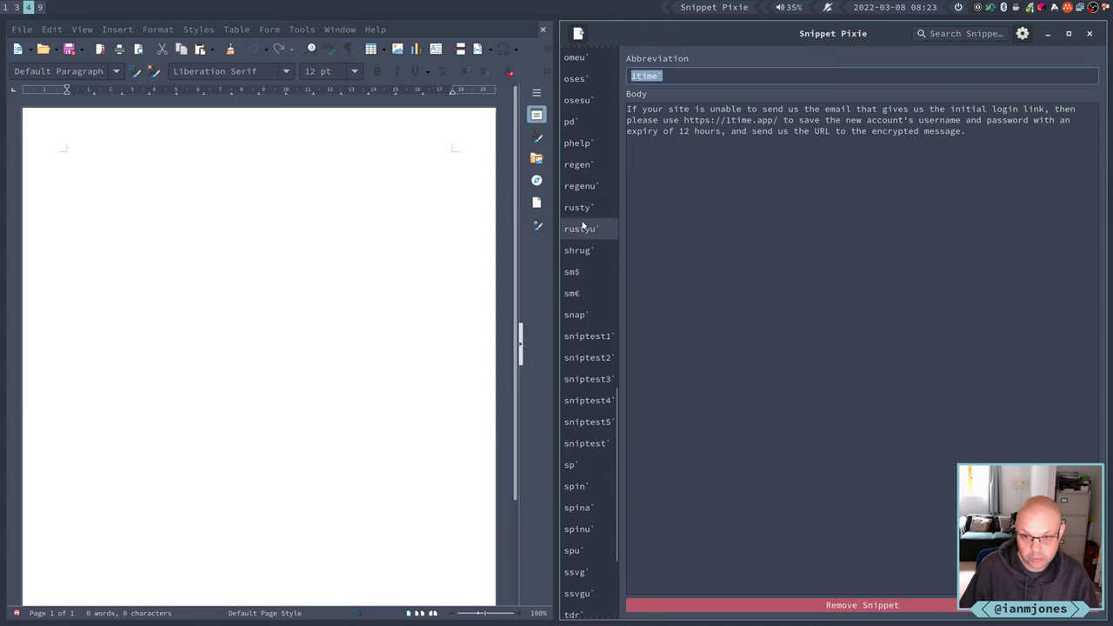
{"action": "scroll", "coordinate": [583, 226], "scroll_direction": "down", "scroll_amount": 3}
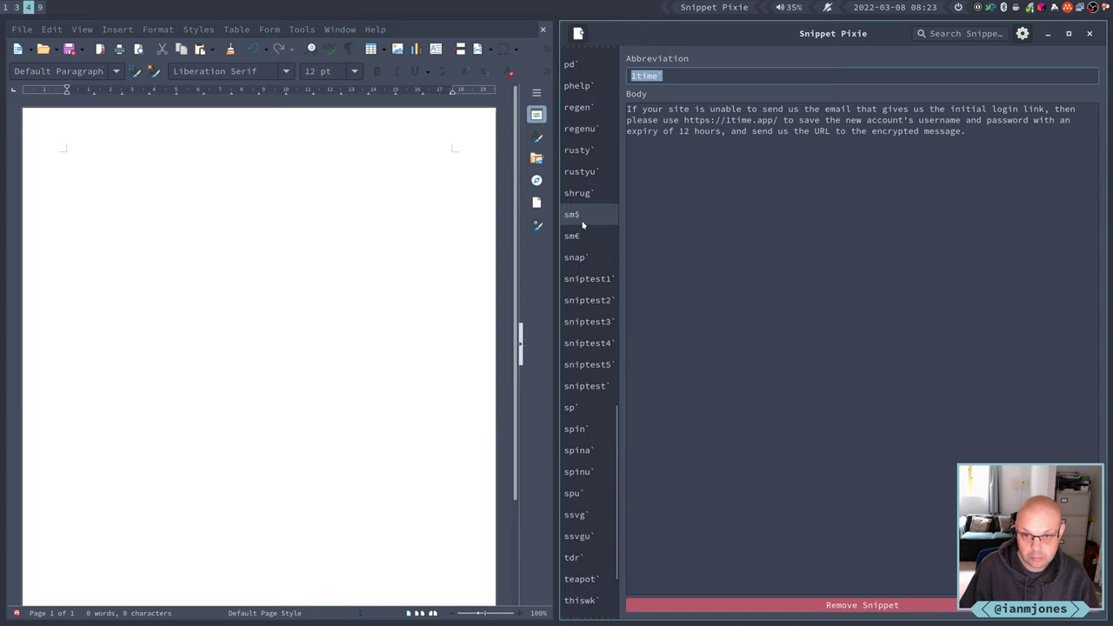
{"action": "scroll", "coordinate": [582, 227], "scroll_direction": "up", "scroll_amount": 15}
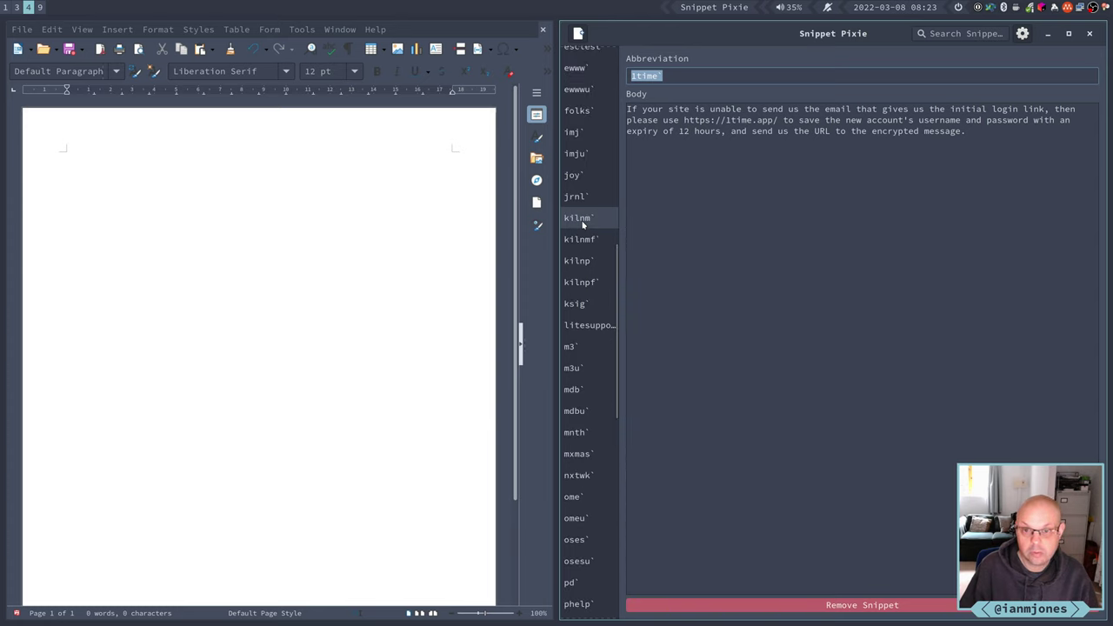
{"action": "scroll", "coordinate": [582, 225], "scroll_direction": "up", "scroll_amount": 6}
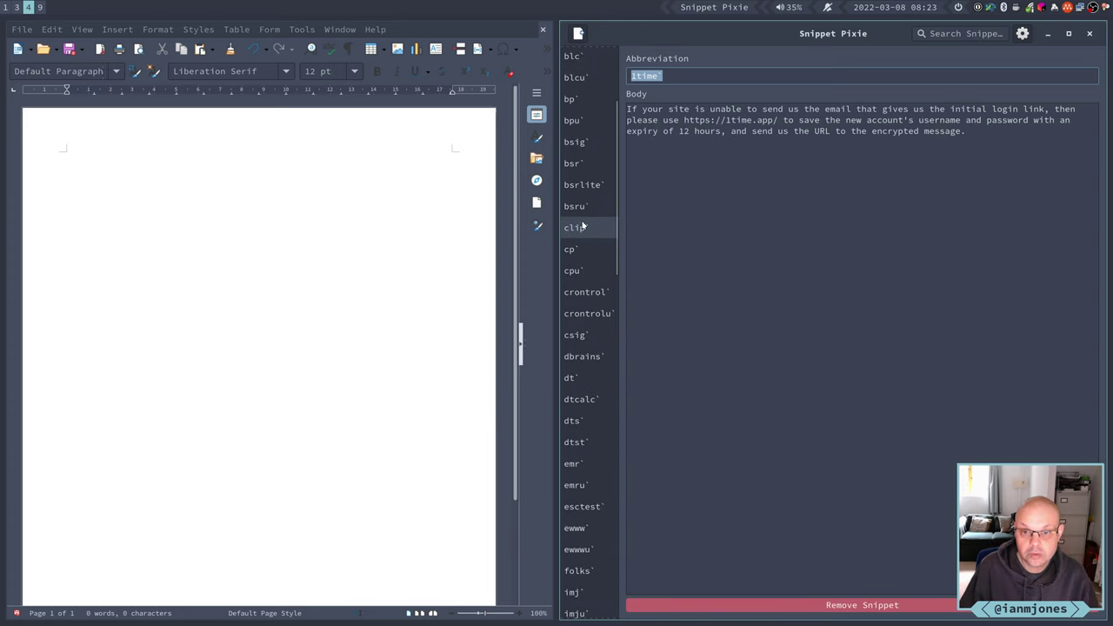
{"action": "scroll", "coordinate": [583, 227], "scroll_direction": "up", "scroll_amount": 9}
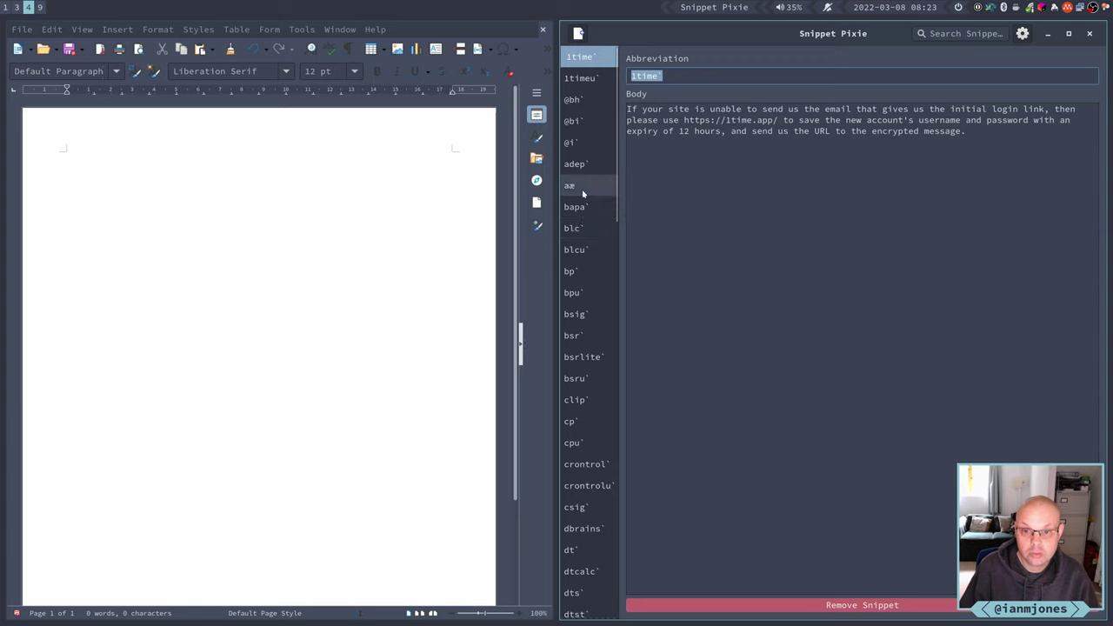
Examine the abbreviation and body of the aæ snippet, and close Snippet Pixie to return to the Writer document.
{"action": "left_click", "coordinate": [573, 187]}
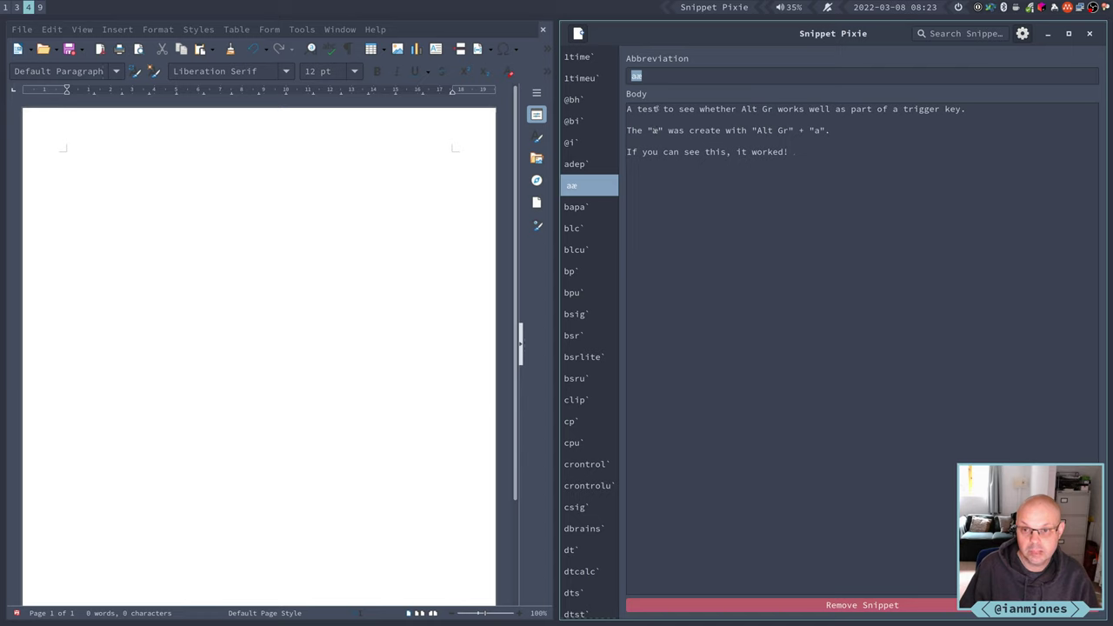
{"action": "left_click_drag", "start_coordinate": [793, 155], "coordinate": [627, 111]}
{"action": "left_click", "coordinate": [627, 110]}
{"action": "left_click", "coordinate": [681, 76]}
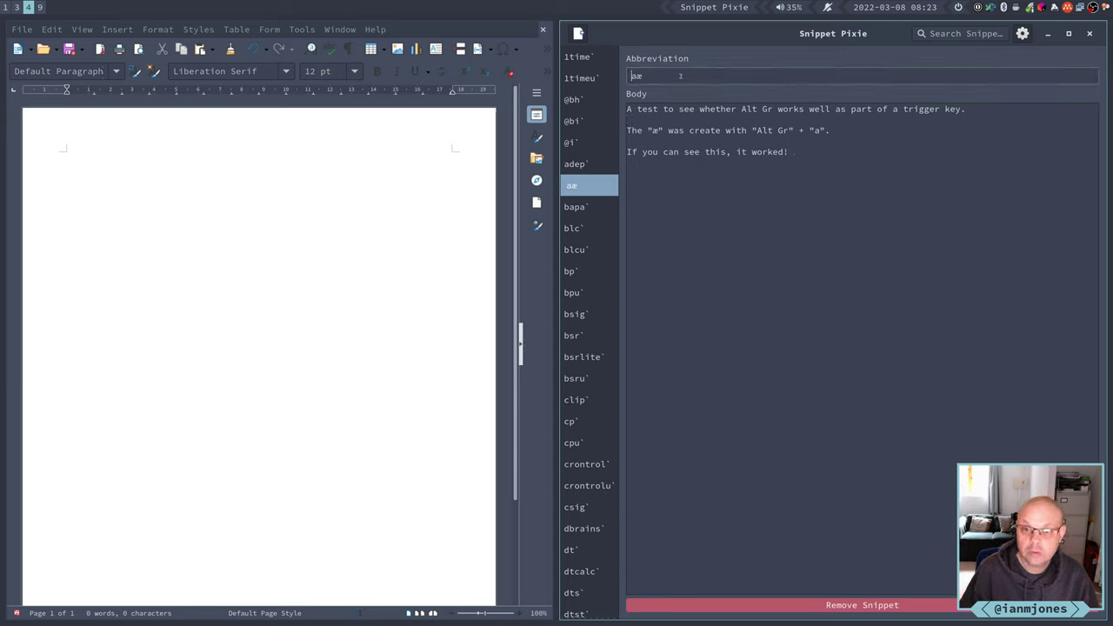
{"action": "key", "text": "End"}
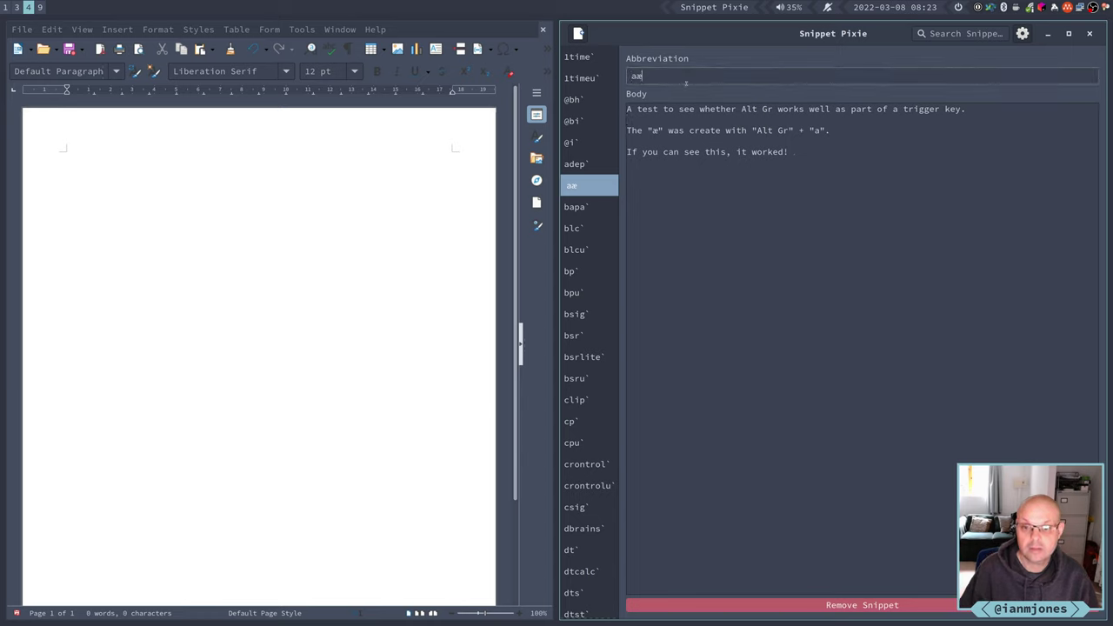
{"action": "left_click", "coordinate": [817, 154]}
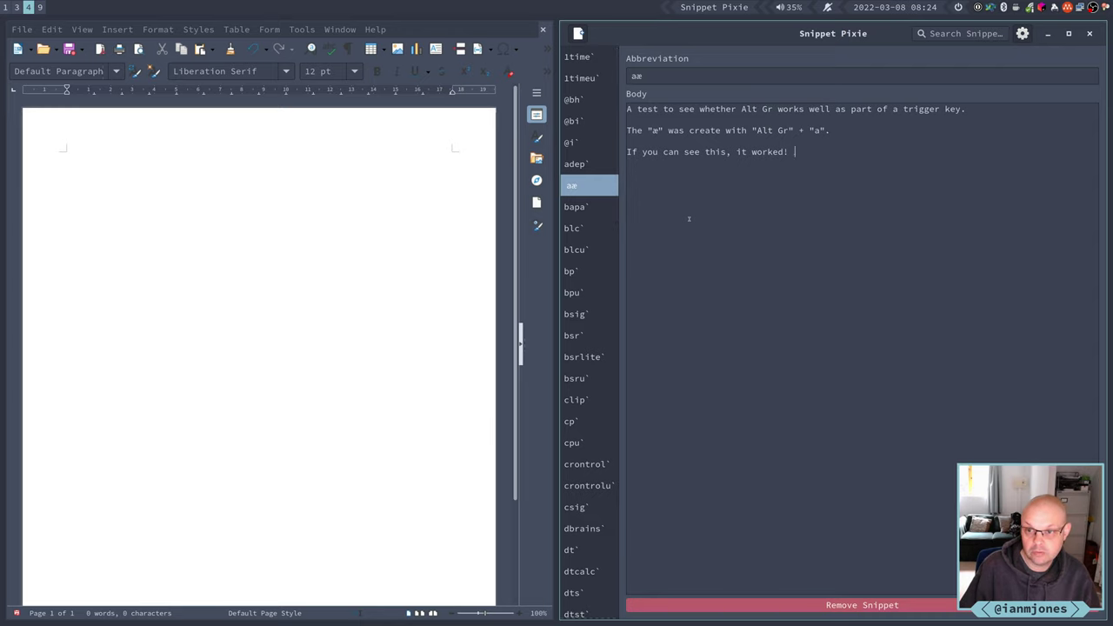
{"action": "key", "text": "ctrl+q"}
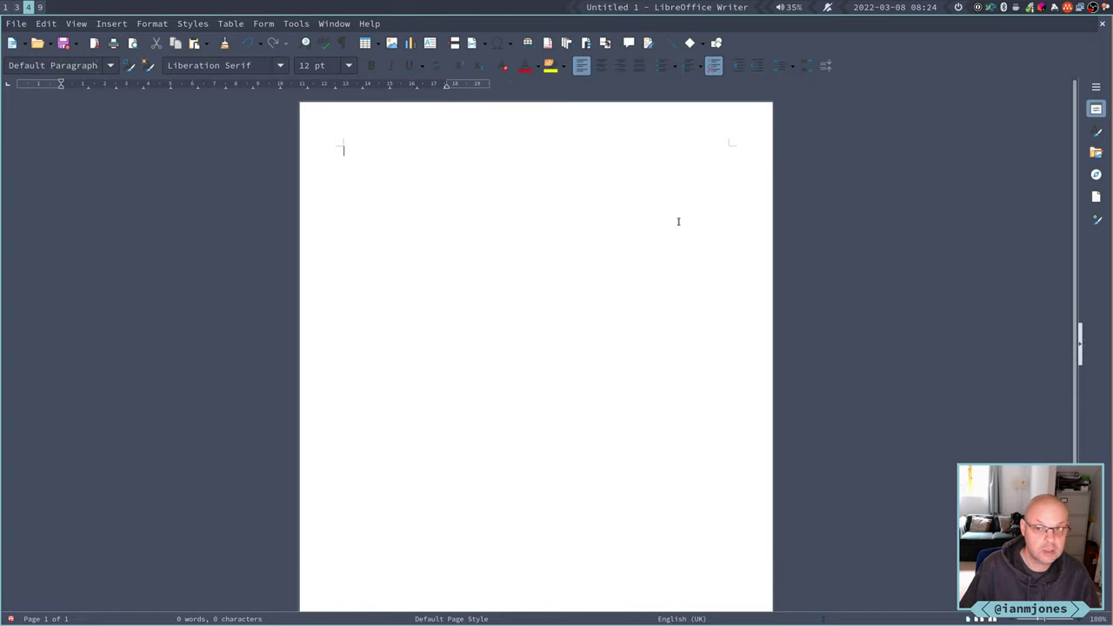
Try the aæ, dt` and dtcalc` abbreviations on separate lines of the Writer document, and clear all the text.
{"action": "type", "text": "as create with \"Alt Gr\" + \"a\"."}
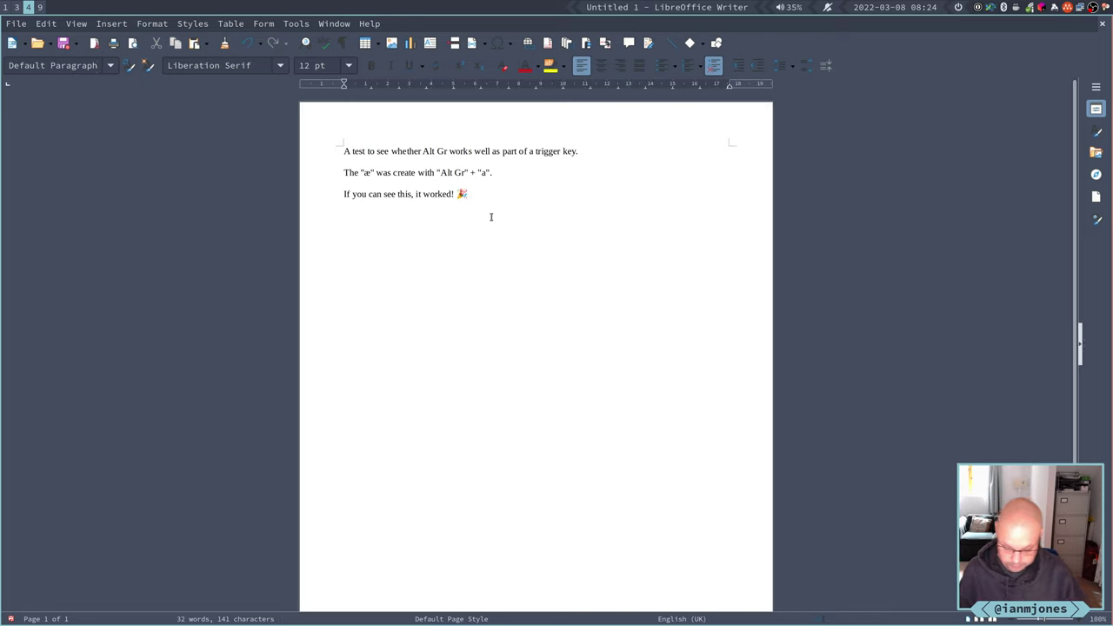
{"action": "type", "text": "dt"}
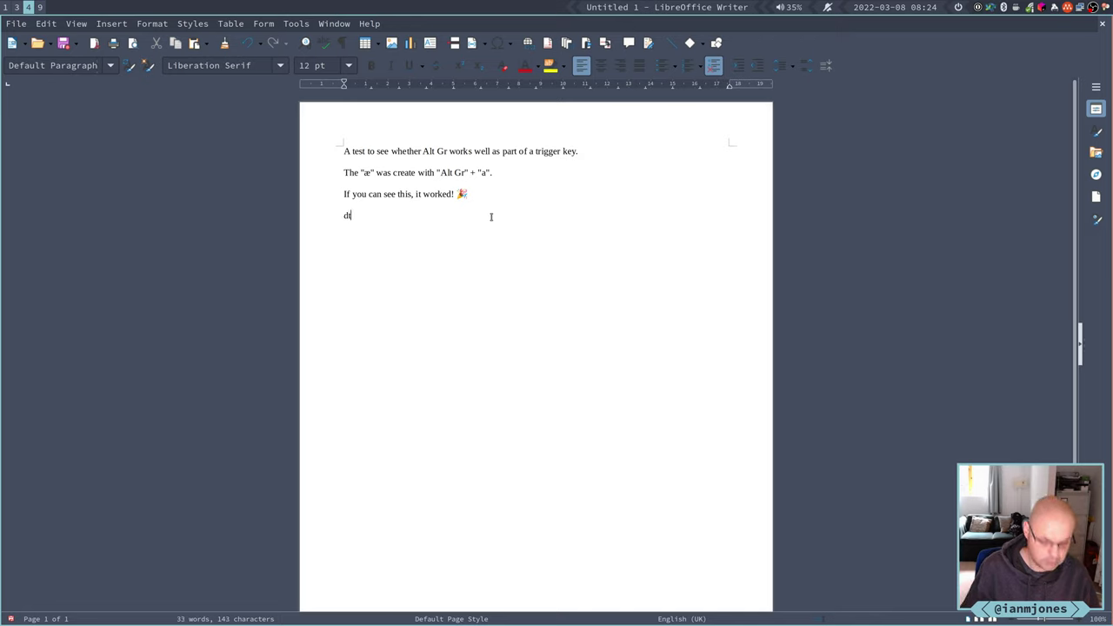
{"action": "type", "text": "æ"}
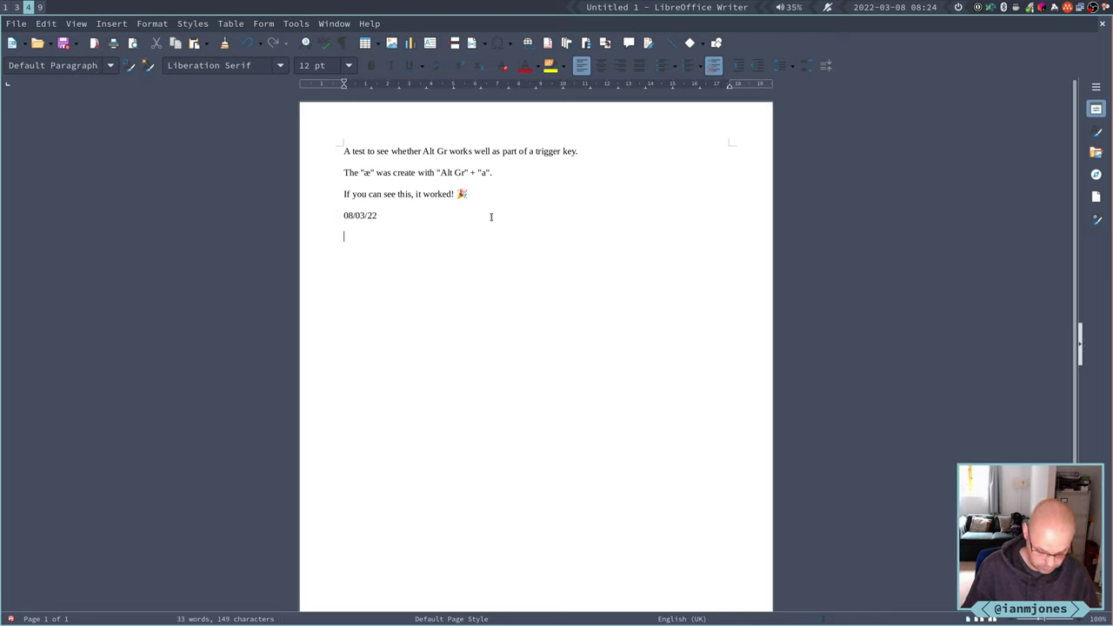
{"action": "type", "text": "dtcalc"}
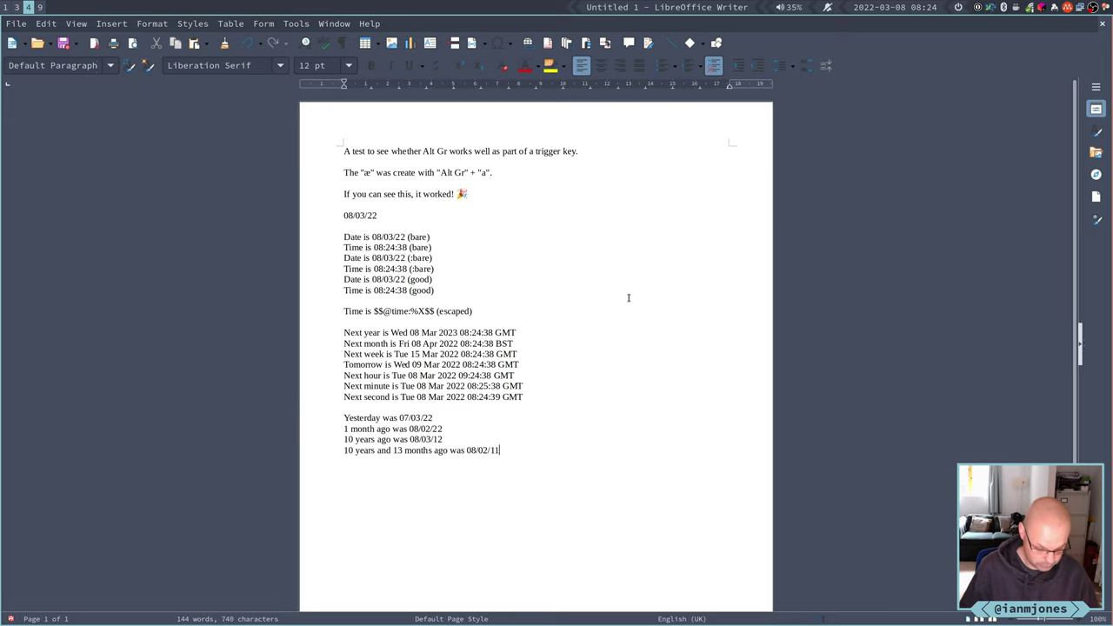
{"action": "key", "text": "ctrl+a"}
{"action": "key", "text": "Delete"}
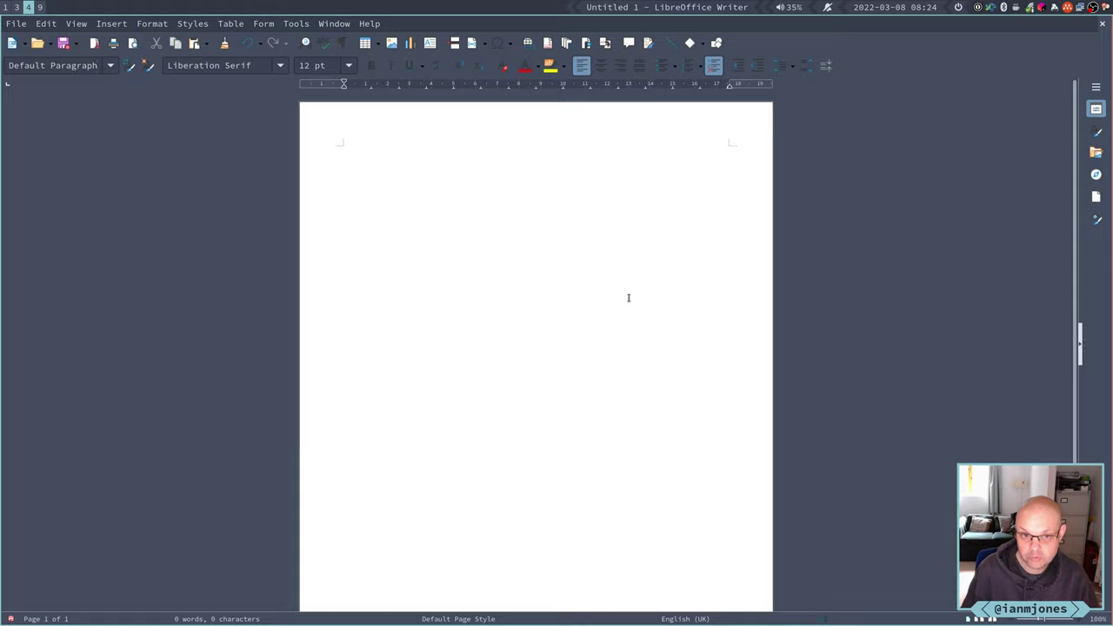
Insert the dt` and dtcalc` snippets through Snippet Pixie's snippet search, finding the second with "dtc", and clear the document.
{"action": "key", "text": "ctrl+grave"}
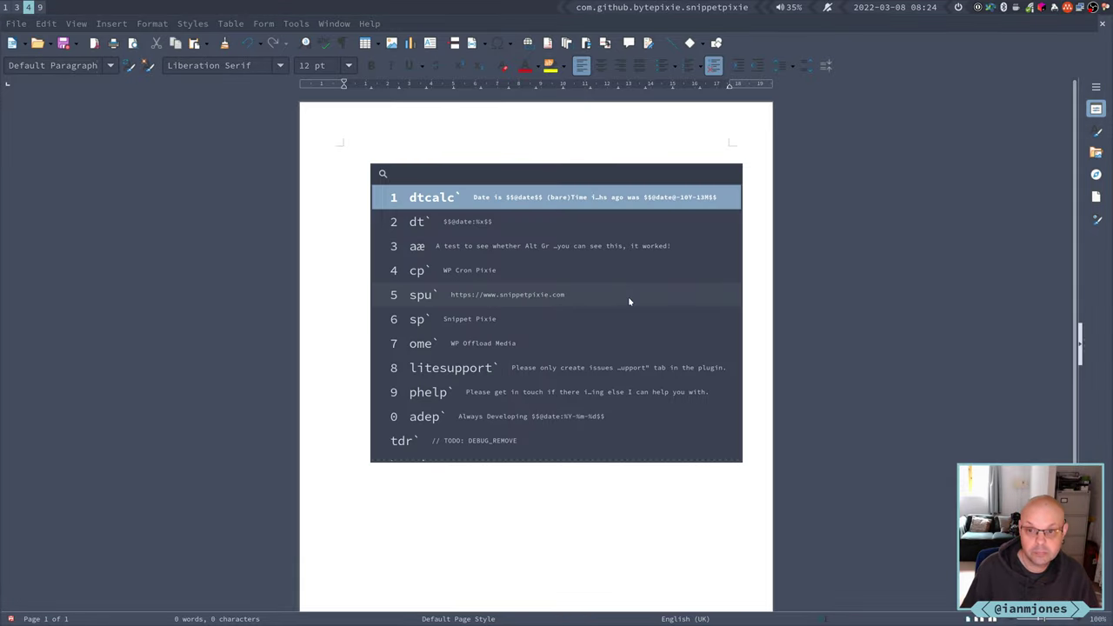
{"action": "left_click", "coordinate": [508, 225]}
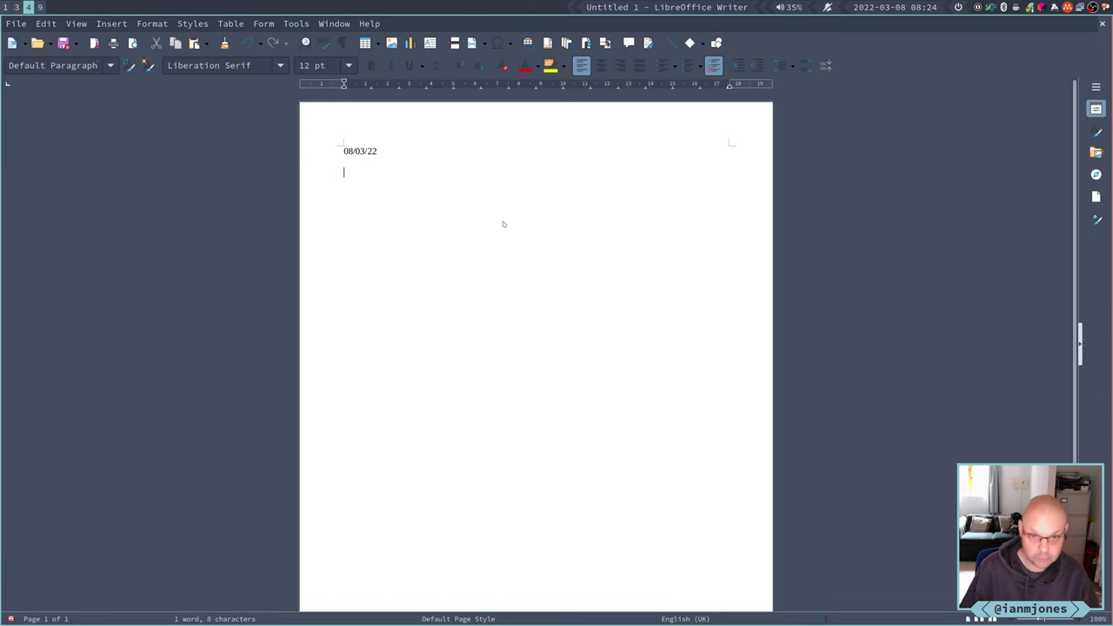
{"action": "key", "text": "ctrl+grave"}
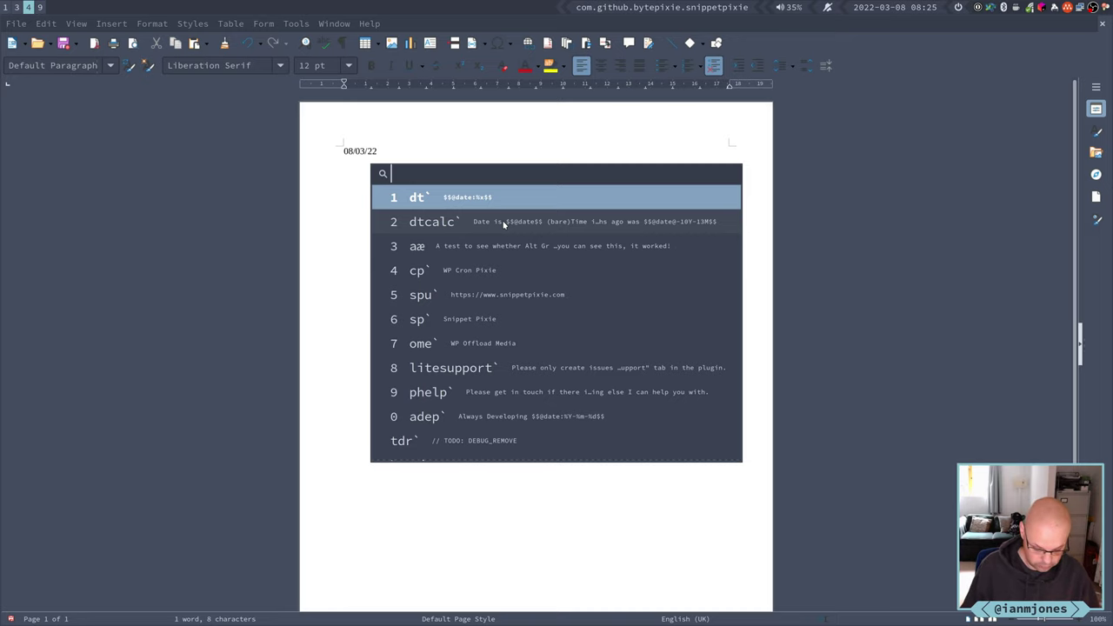
{"action": "type", "text": "dtc"}
{"action": "key", "text": "Down"}
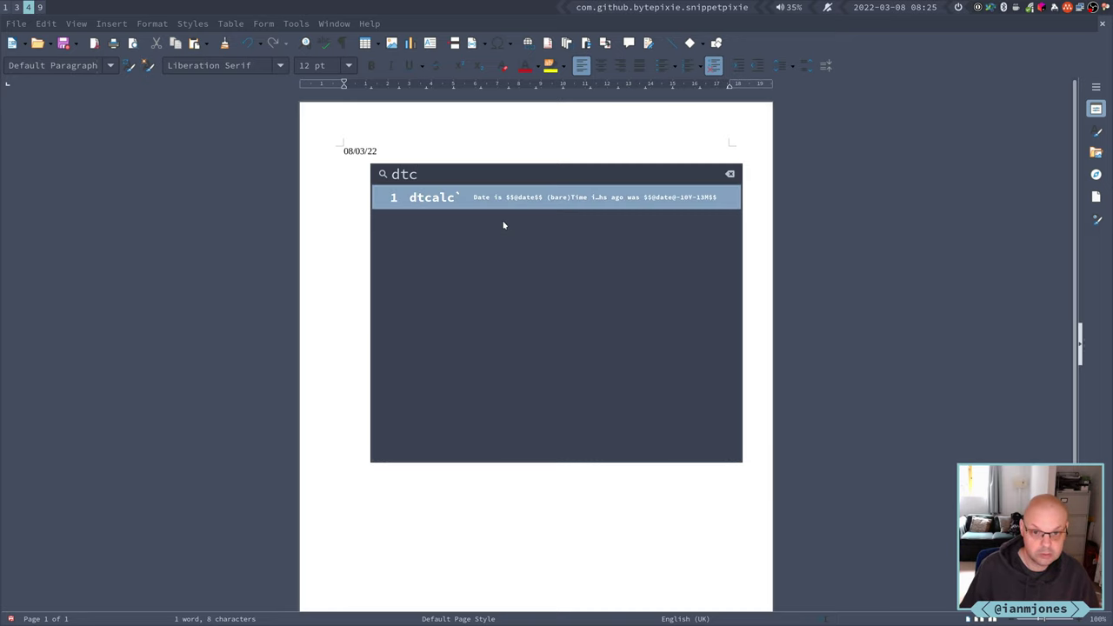
{"action": "key", "text": "Return"}
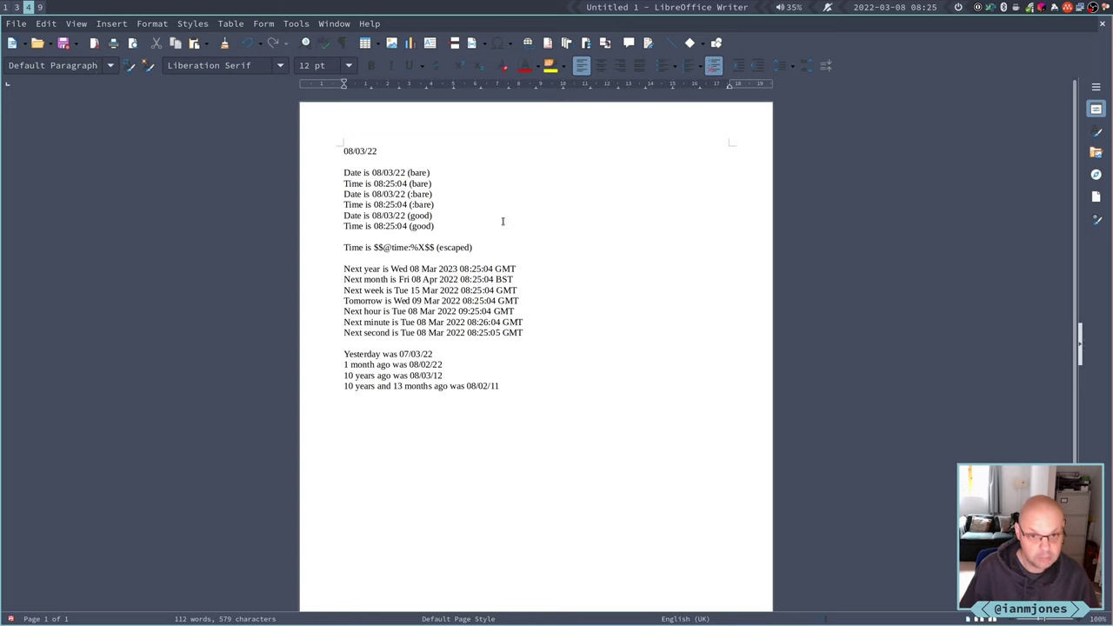
{"action": "key", "text": "ctrl+a"}
{"action": "key", "text": "BackSpace"}
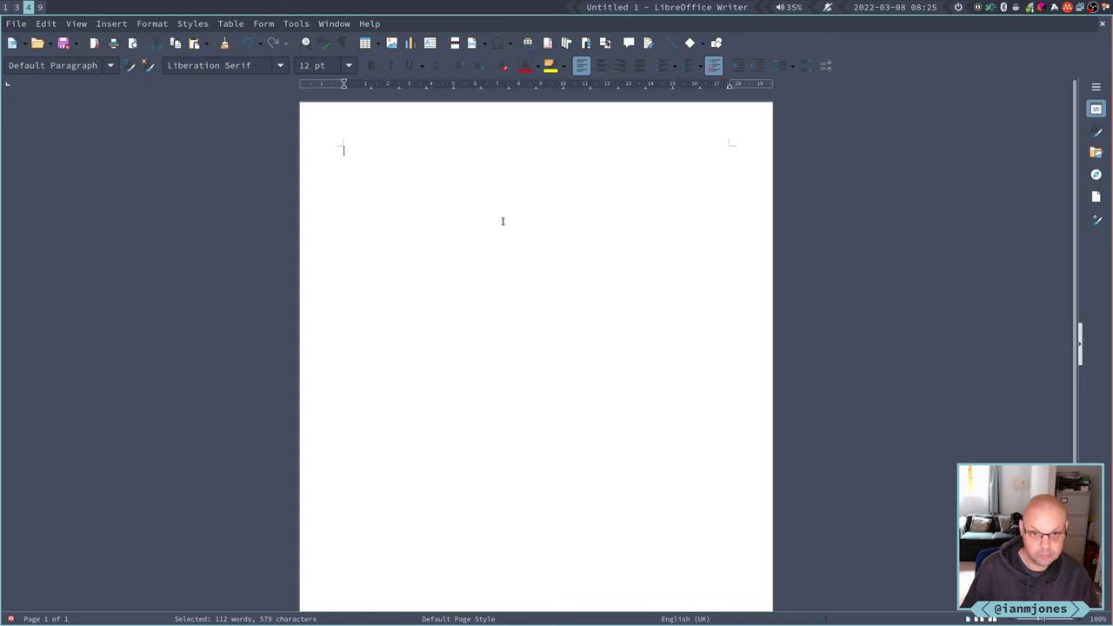